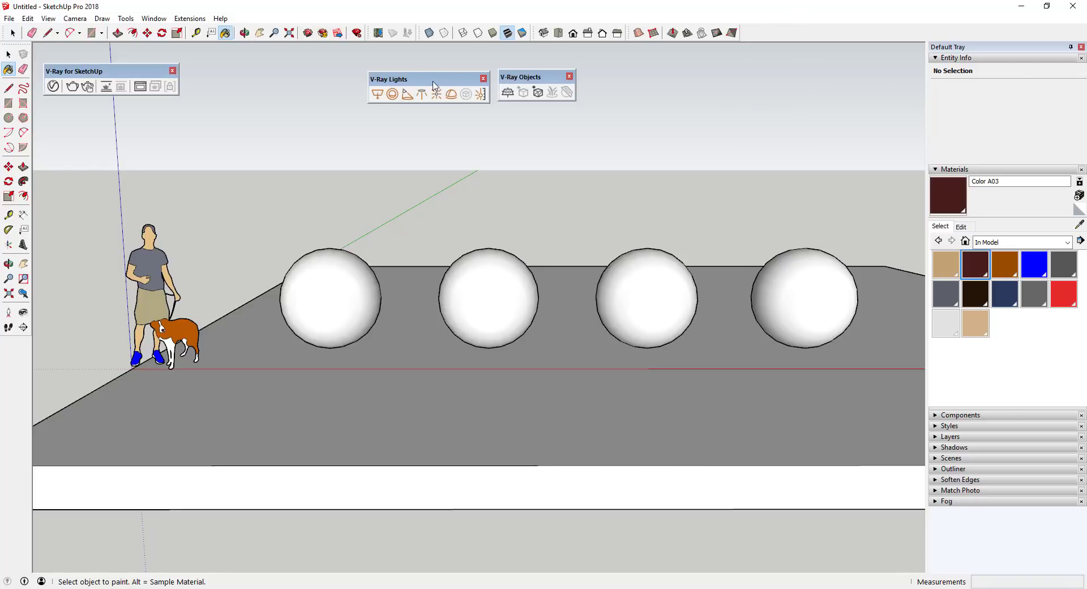
Move the V-Ray Lights and Objects toolbars closer together and activate the Paint Bucket tool.
{"action": "left_click_drag", "start_coordinate": [431, 79], "coordinate": [424, 68]}
{"action": "left_click_drag", "start_coordinate": [522, 76], "coordinate": [512, 67]}
{"action": "left_click", "coordinate": [8, 54]}
{"action": "left_click", "coordinate": [8, 69]}
{"action": "mouse_move", "coordinate": [63, 71]}
{"action": "left_mouse_down"}
{"action": "mouse_move", "coordinate": [212, 69]}
{"action": "mouse_move", "coordinate": [63, 63]}
{"action": "left_mouse_up"}
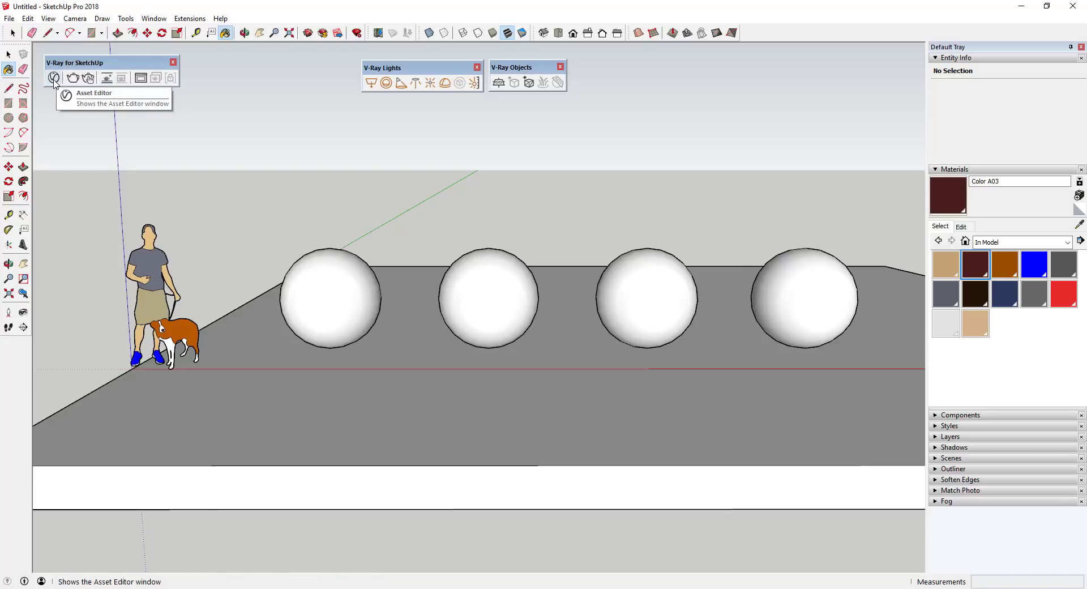
Open the V-Ray Asset Editor higher up, browse its Lights, Geometry and Settings lists, then return to Materials.
{"action": "left_click", "coordinate": [54, 79]}
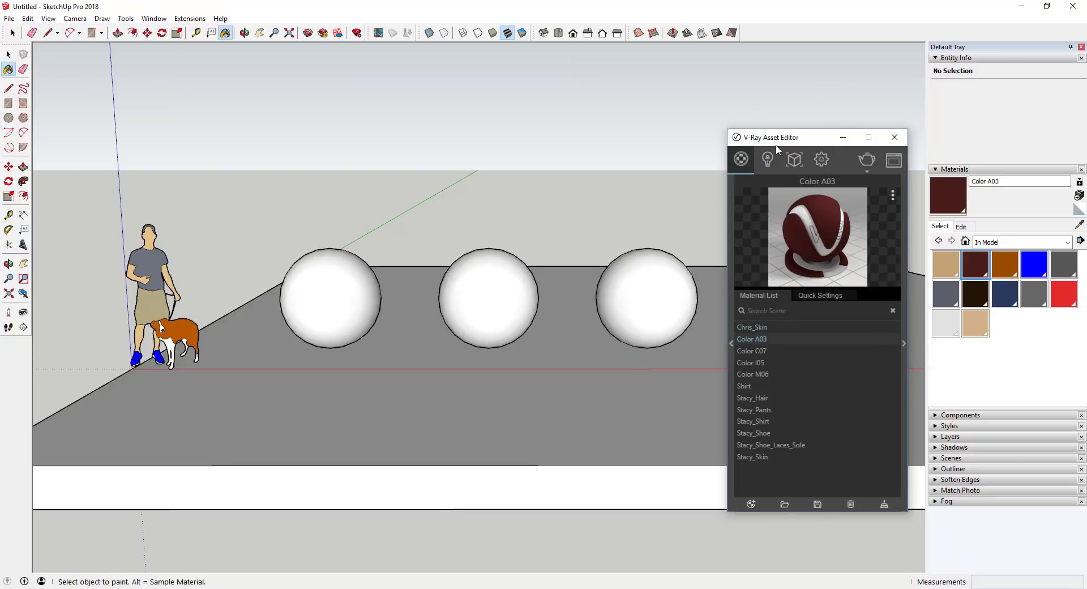
{"action": "left_click_drag", "start_coordinate": [797, 141], "coordinate": [809, 57]}
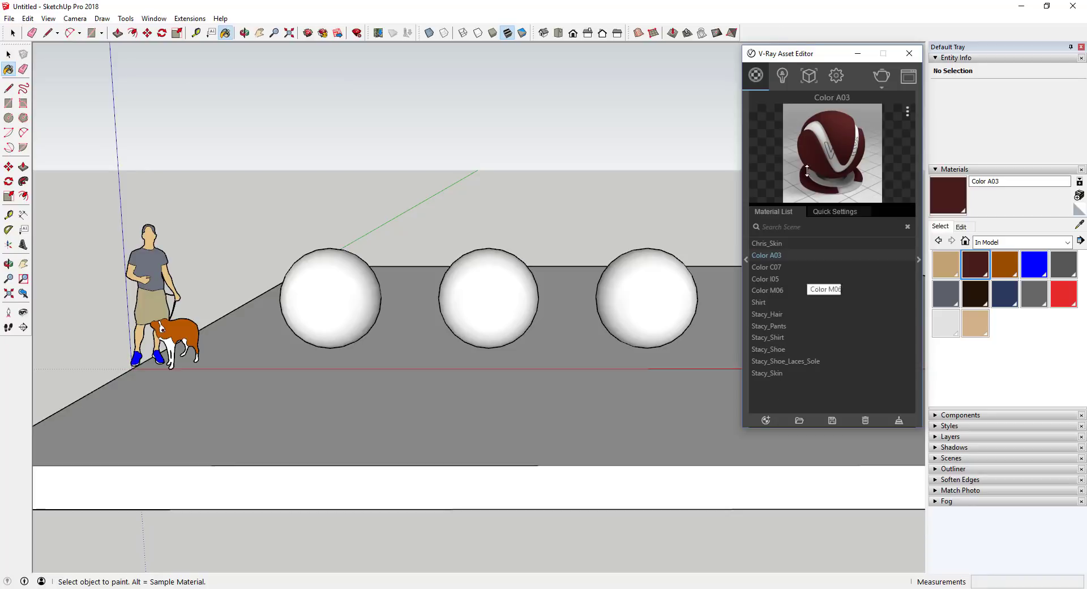
{"action": "left_click", "coordinate": [783, 75]}
{"action": "left_click", "coordinate": [801, 79]}
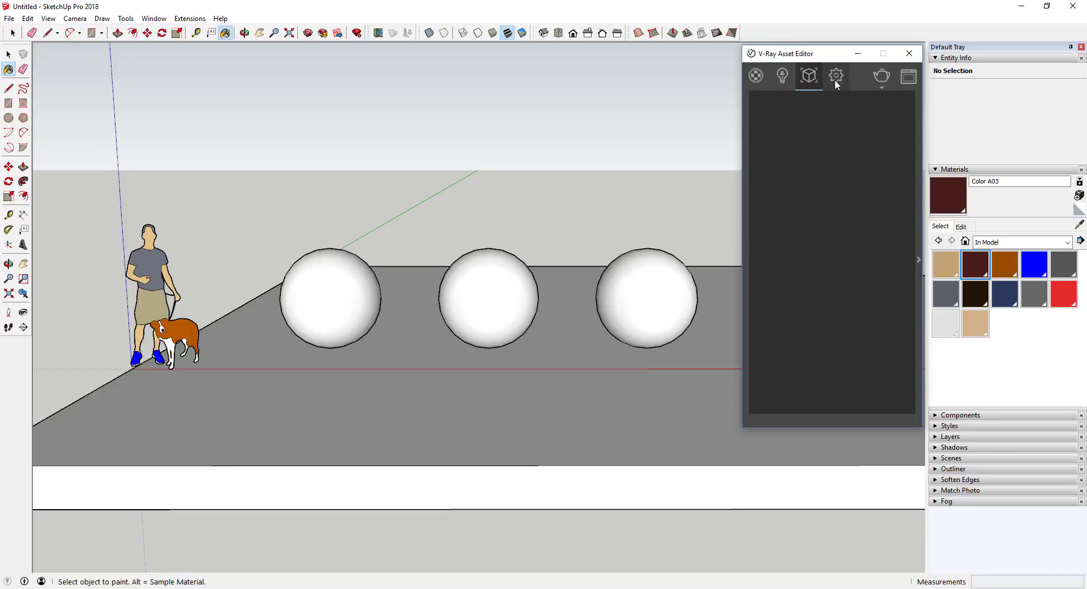
{"action": "left_click", "coordinate": [835, 79]}
{"action": "left_click", "coordinate": [797, 80]}
{"action": "left_click", "coordinate": [784, 79]}
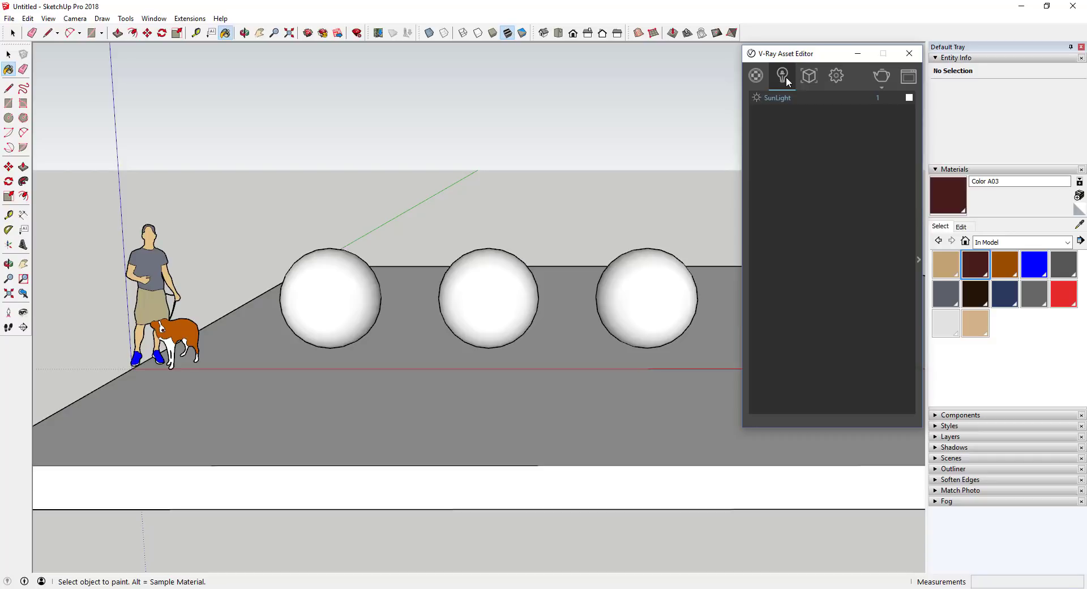
{"action": "left_click", "coordinate": [809, 75]}
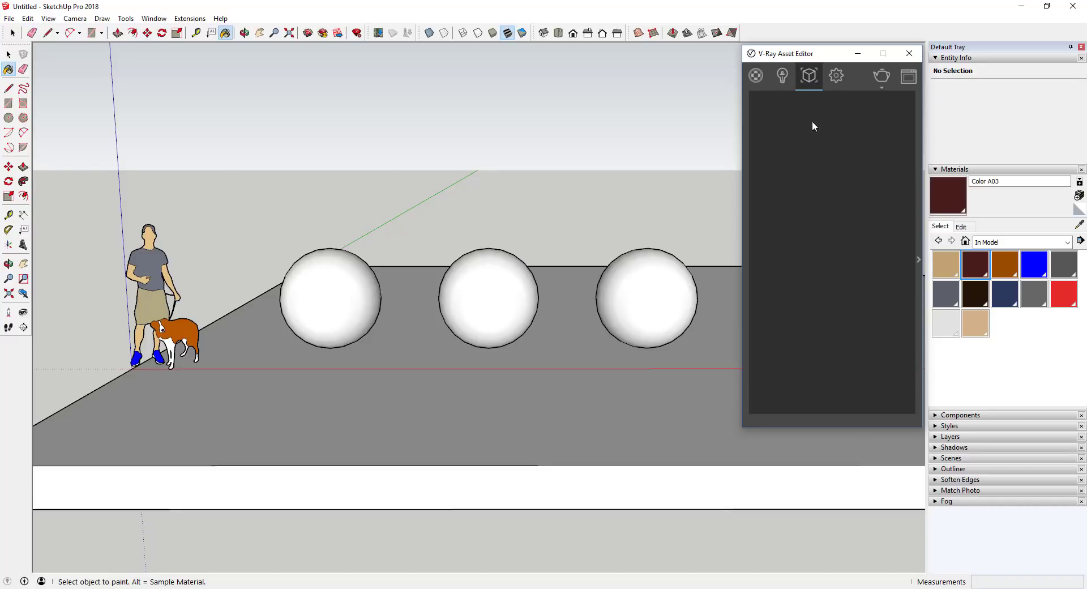
{"action": "left_click", "coordinate": [837, 77]}
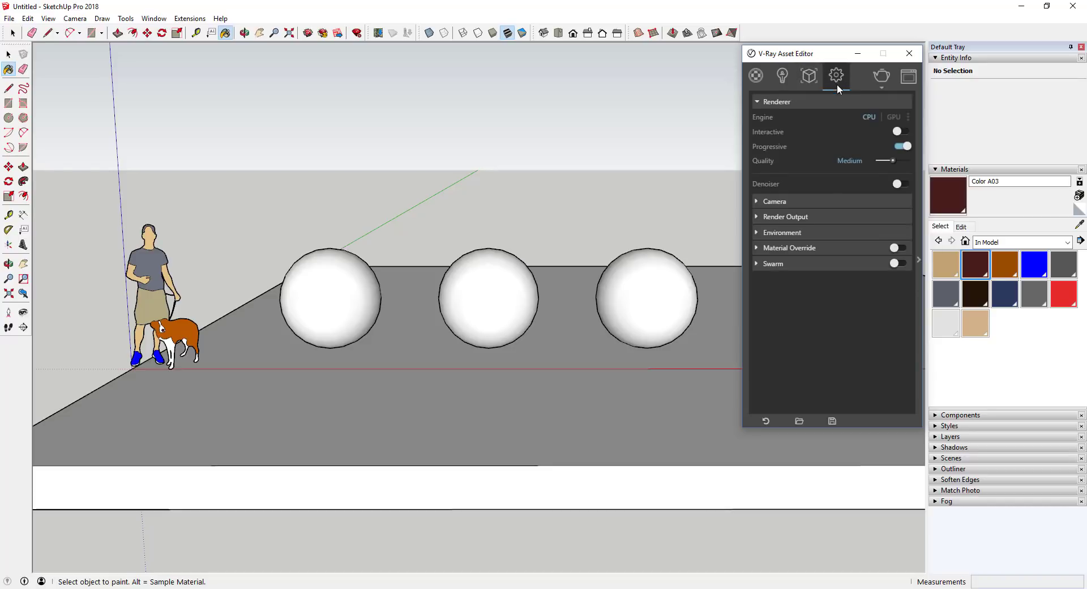
{"action": "left_click", "coordinate": [755, 77]}
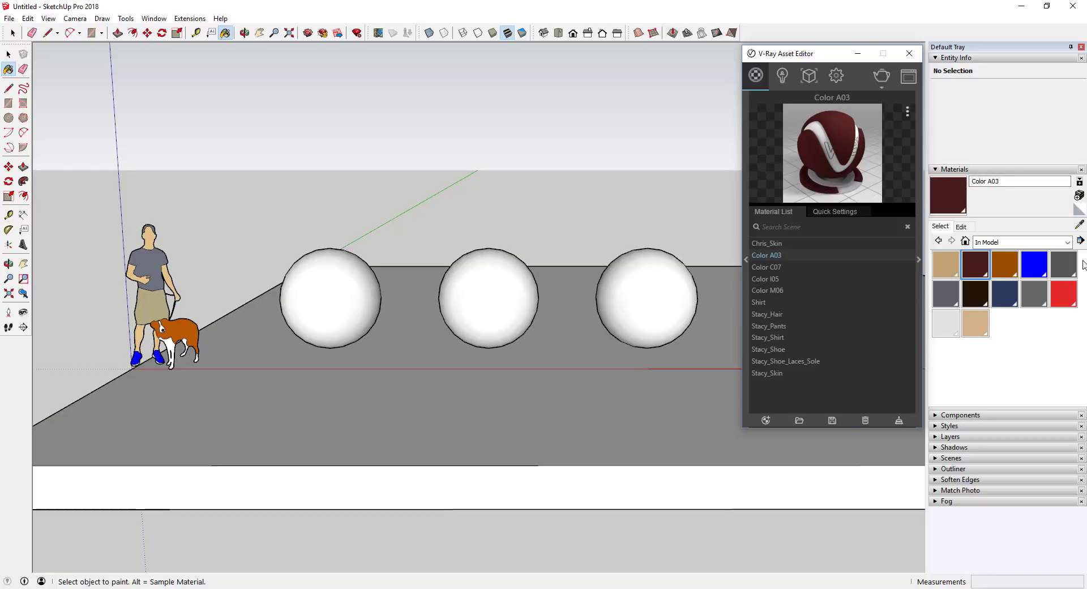
{"action": "left_click", "coordinate": [1068, 242]}
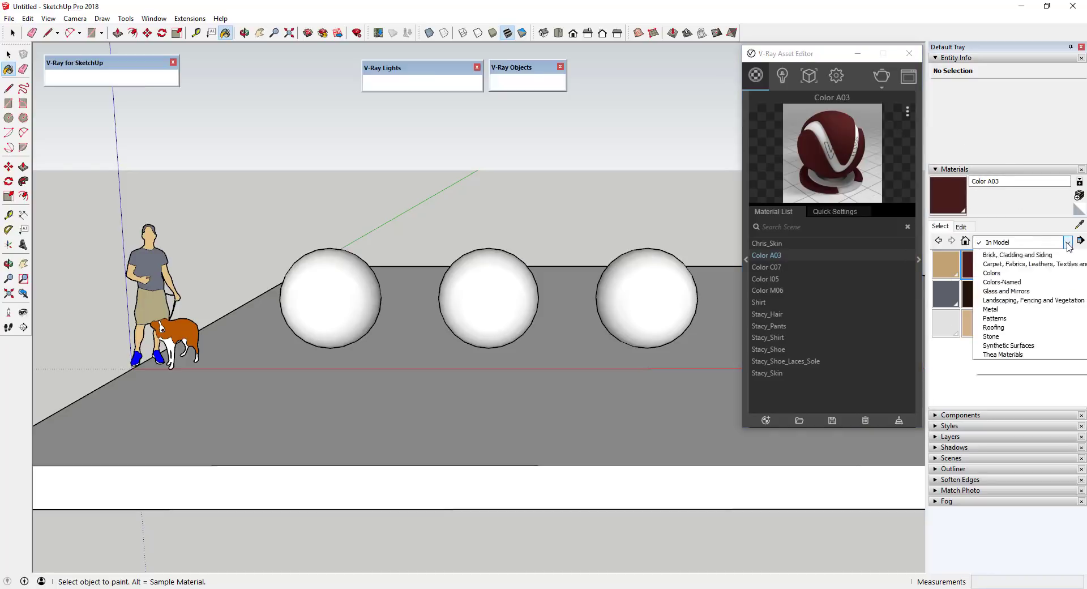
{"action": "scroll", "coordinate": [1037, 329], "scroll_direction": "up", "scroll_amount": 1}
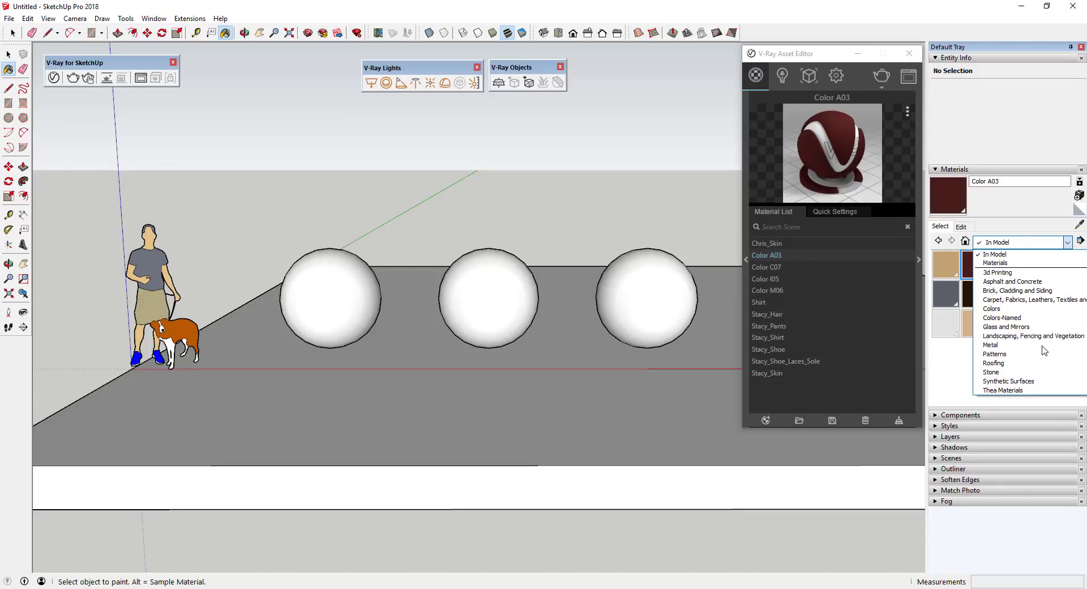
{"action": "left_click", "coordinate": [996, 254]}
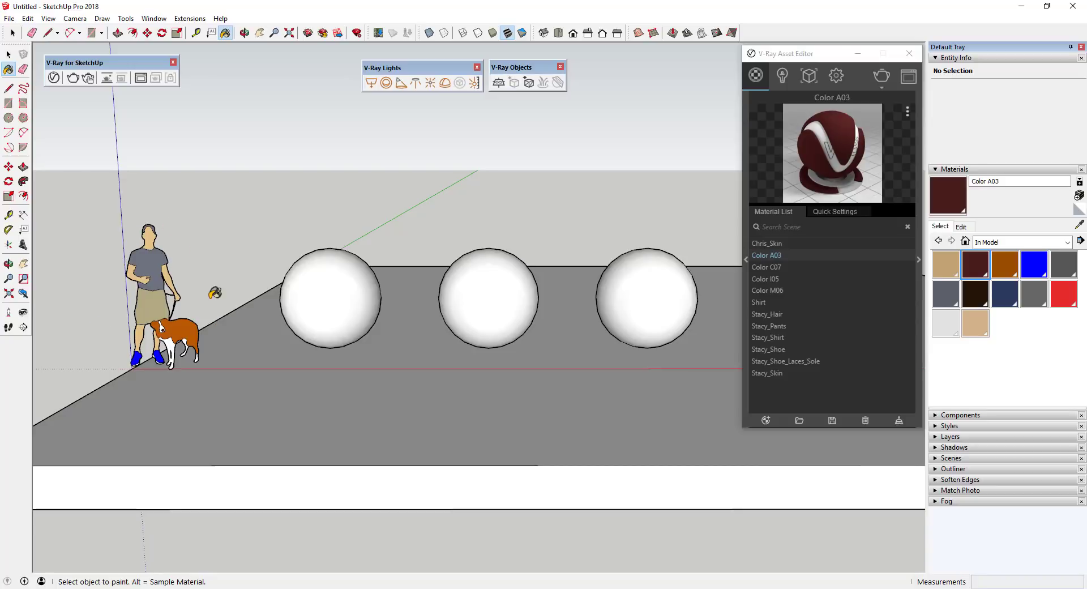
Preview the Chris_Skin, Color A03, C07, I05, M06 and Shirt materials in the V-Ray list.
{"action": "left_click", "coordinate": [778, 241]}
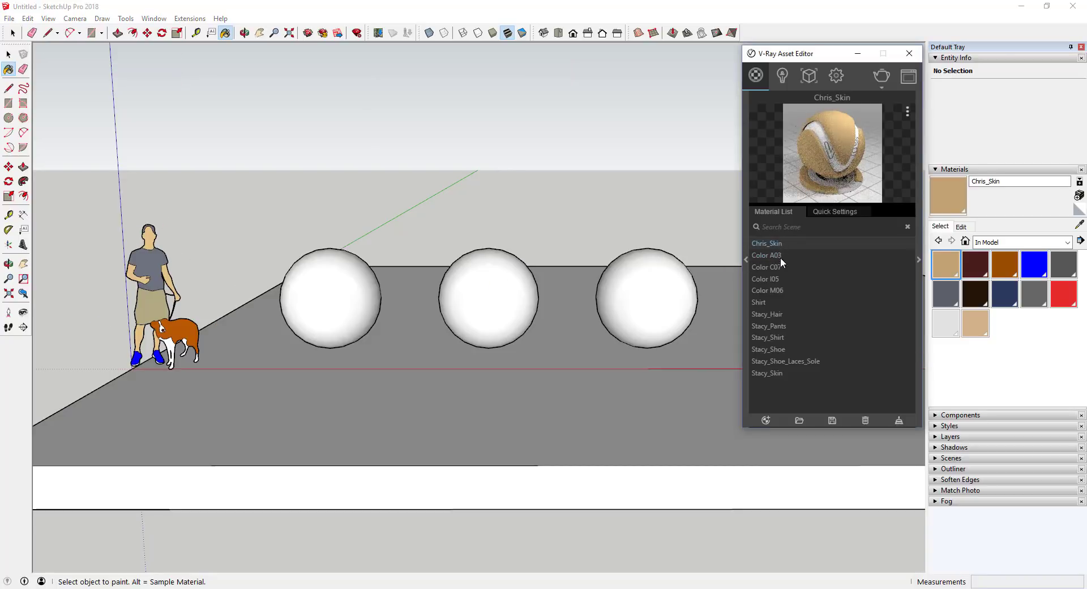
{"action": "left_click", "coordinate": [770, 255]}
{"action": "left_click", "coordinate": [778, 264]}
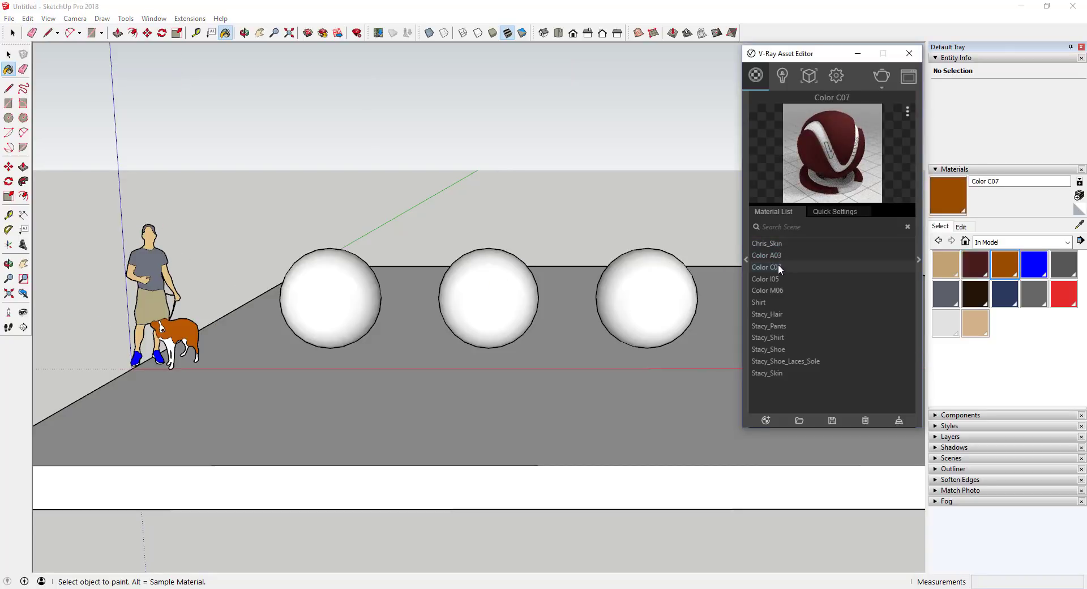
{"action": "left_click", "coordinate": [774, 278]}
{"action": "left_click", "coordinate": [773, 289]}
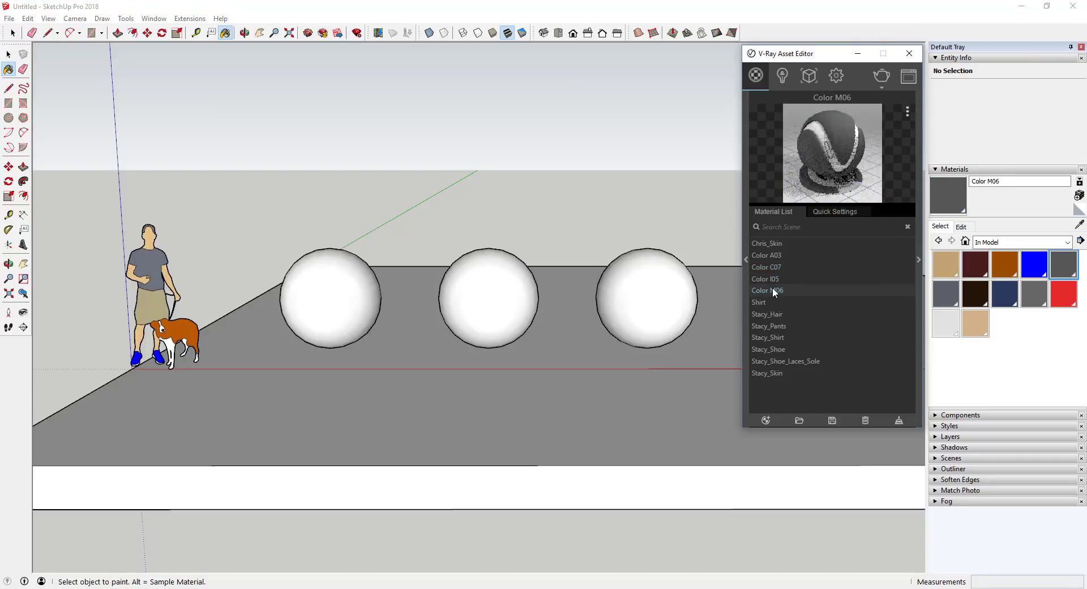
{"action": "left_click", "coordinate": [773, 270]}
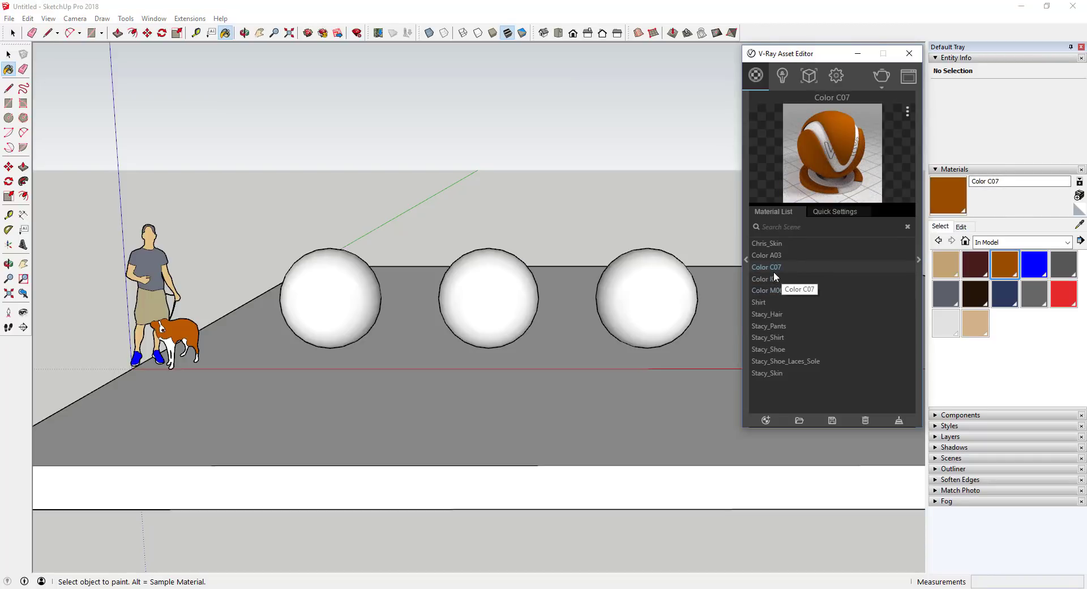
{"action": "left_click", "coordinate": [761, 302]}
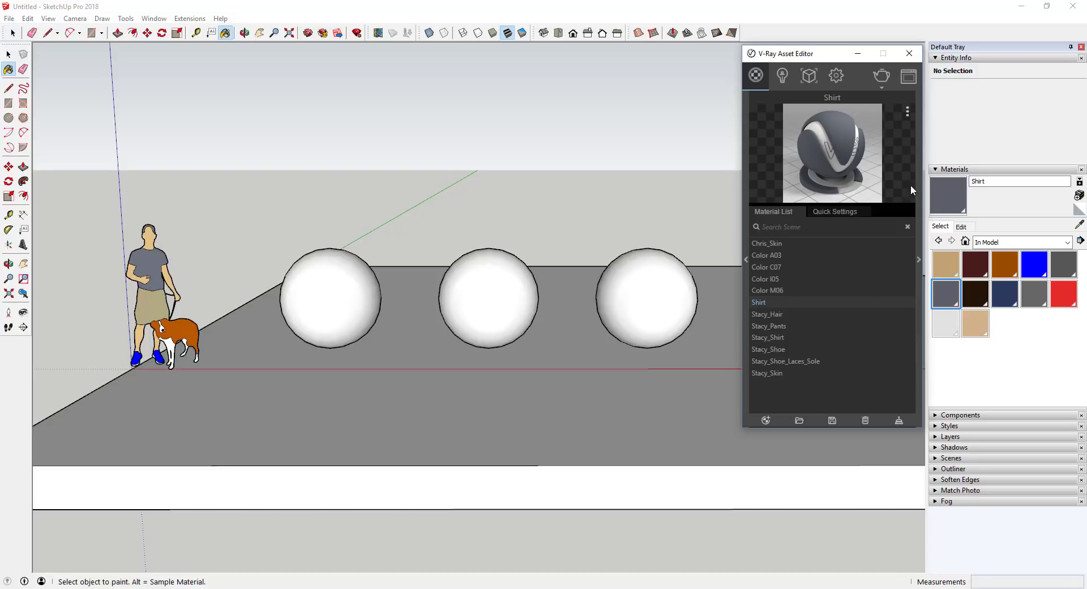
Sample the dog's orange-brown Color C07 from the model as the current material.
{"action": "left_click", "coordinate": [1079, 225]}
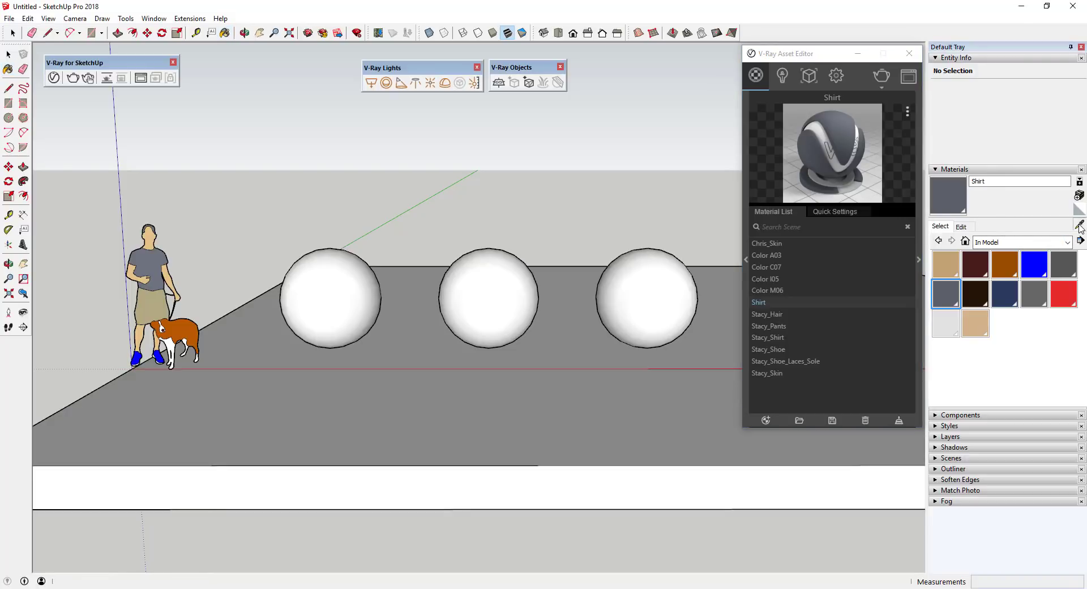
{"action": "left_click", "coordinate": [189, 329]}
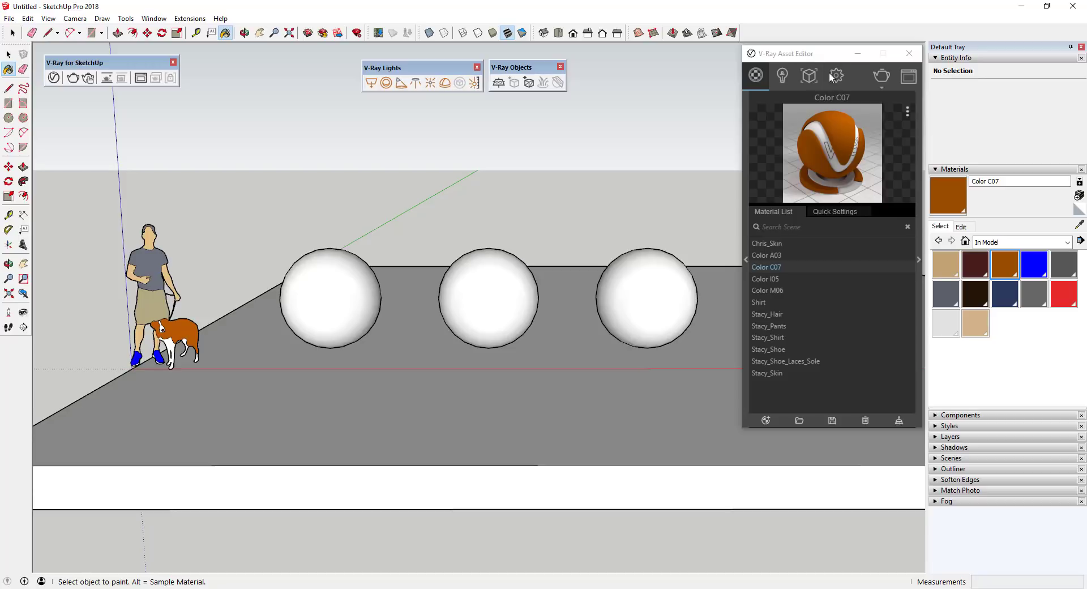
{"action": "left_click_drag", "start_coordinate": [812, 59], "coordinate": [795, 59]}
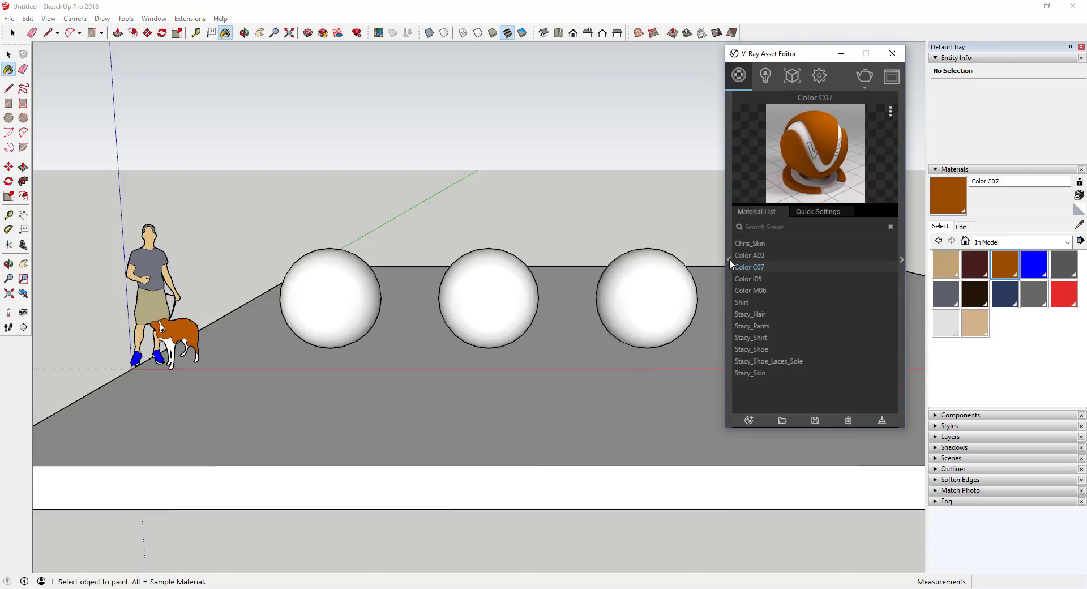
Show and hide the V-Ray material library, then expand Color C07's layered VRayBRDF parameters.
{"action": "left_click", "coordinate": [730, 259]}
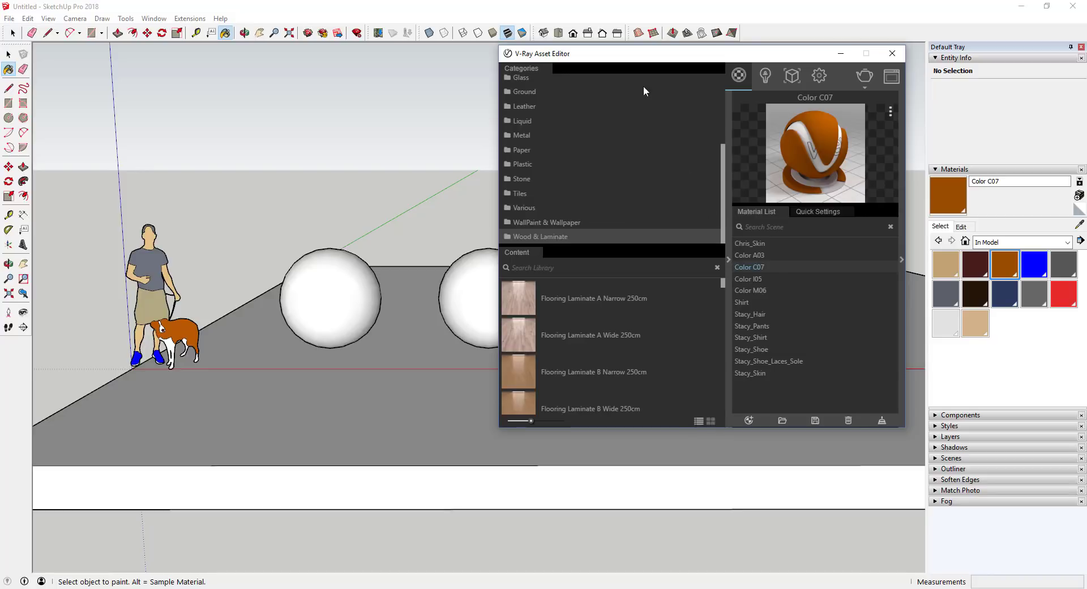
{"action": "scroll", "coordinate": [528, 157], "scroll_direction": "up", "scroll_amount": 3}
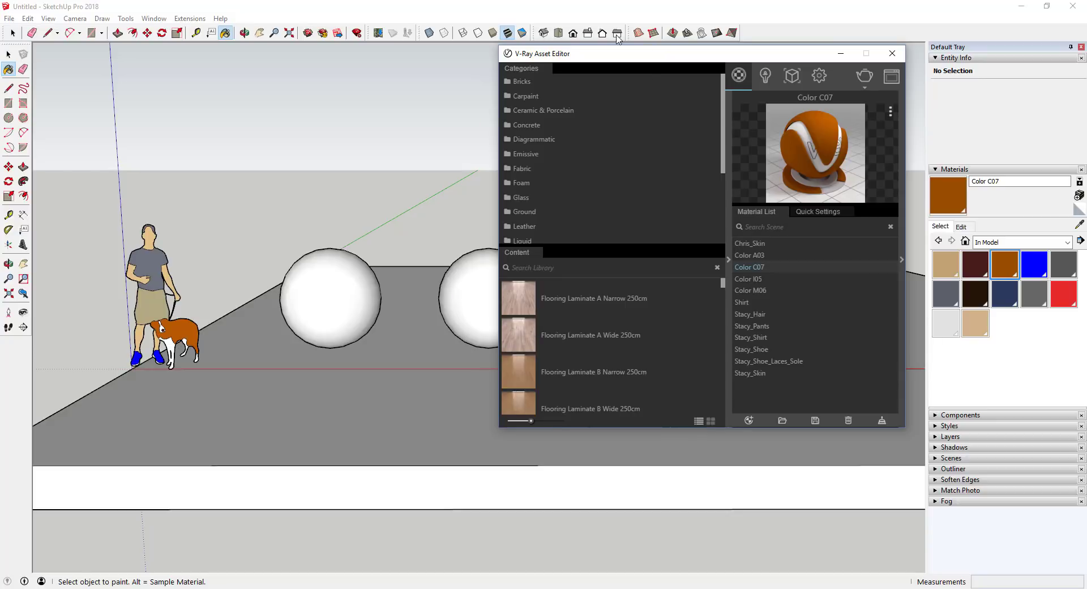
{"action": "left_click", "coordinate": [728, 253]}
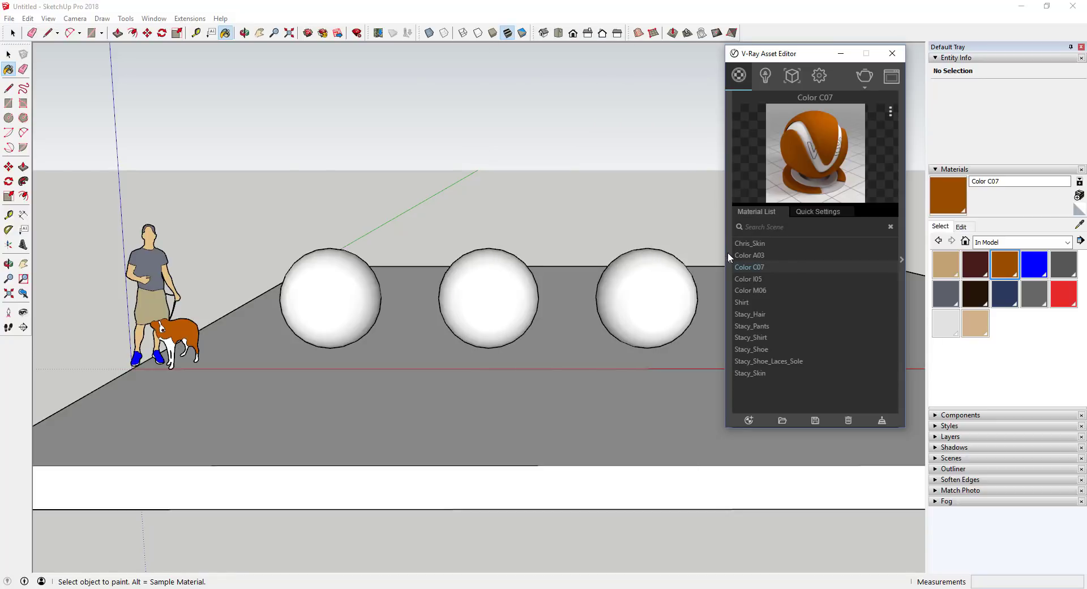
{"action": "left_click", "coordinate": [902, 261]}
{"action": "left_click_drag", "start_coordinate": [900, 61], "coordinate": [839, 61]}
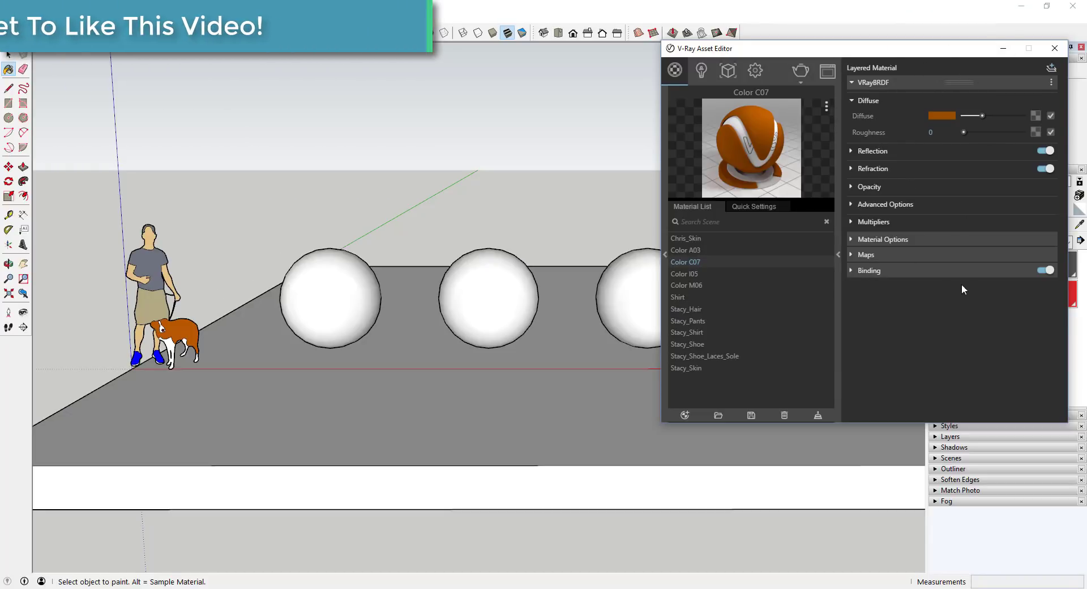
Show Color C07's quick settings, keep the Generic type, and close the detailed parameters.
{"action": "left_click", "coordinate": [839, 255]}
{"action": "left_click", "coordinate": [839, 256]}
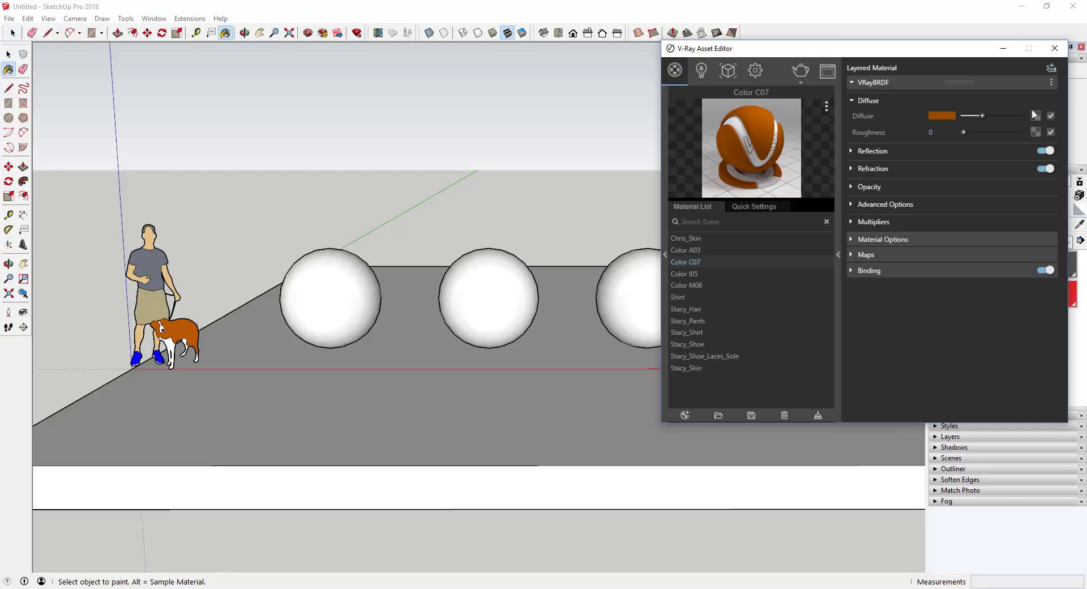
{"action": "left_click", "coordinate": [767, 206]}
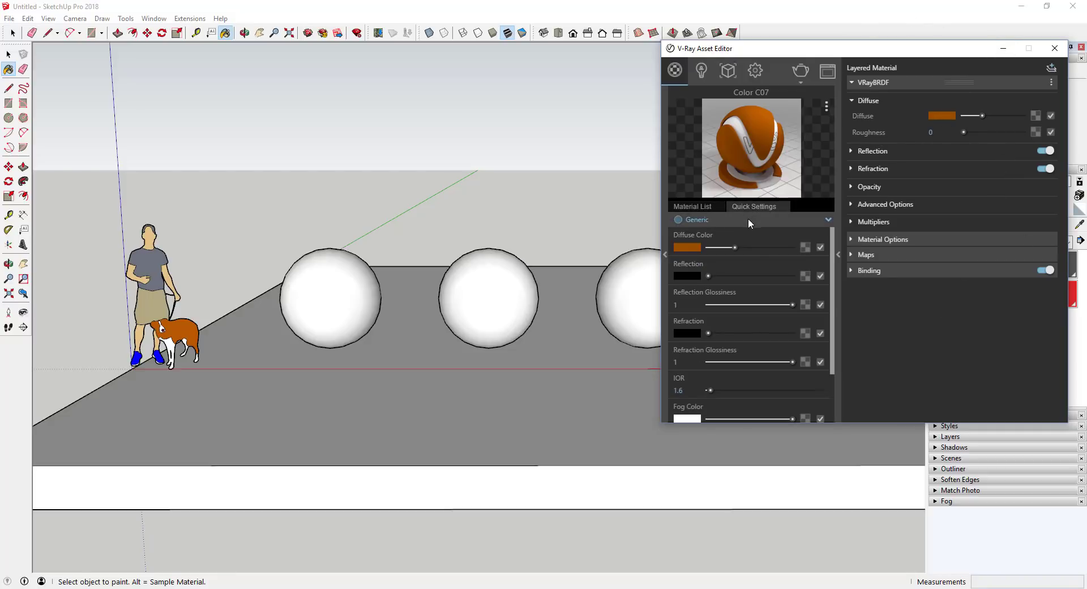
{"action": "left_click", "coordinate": [827, 219]}
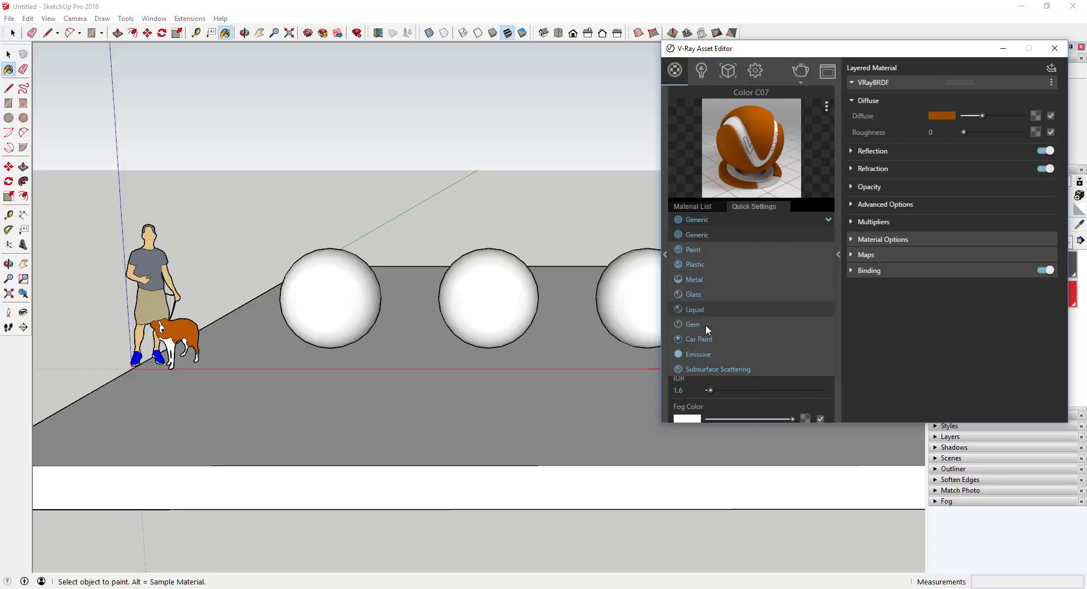
{"action": "left_click", "coordinate": [828, 219]}
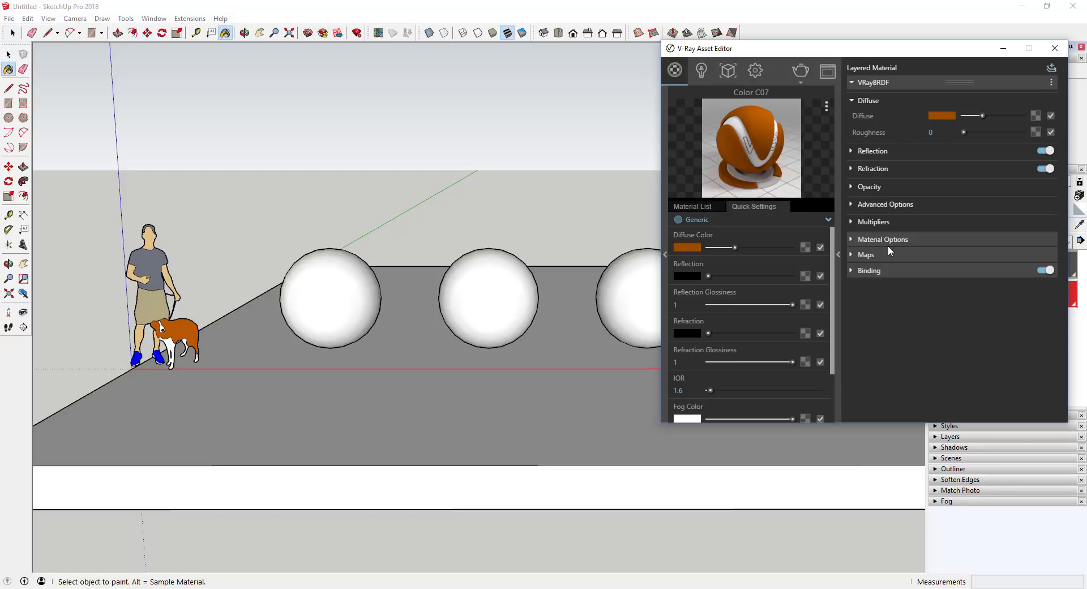
{"action": "left_click", "coordinate": [839, 260]}
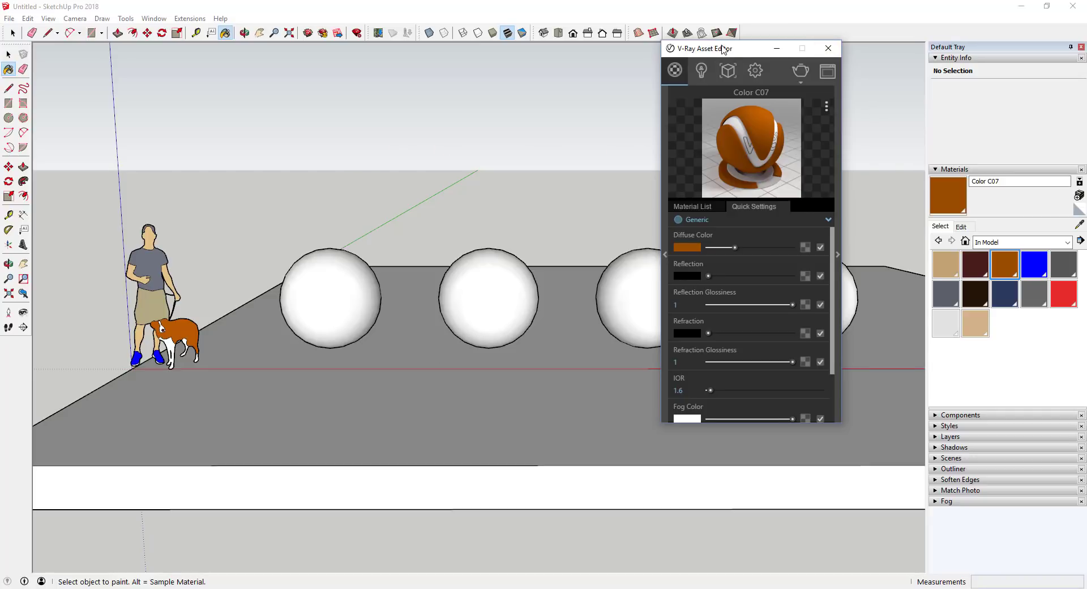
Shift the Asset Editor right and open Color C07's preview-scene presets.
{"action": "left_click_drag", "start_coordinate": [723, 49], "coordinate": [941, 56]}
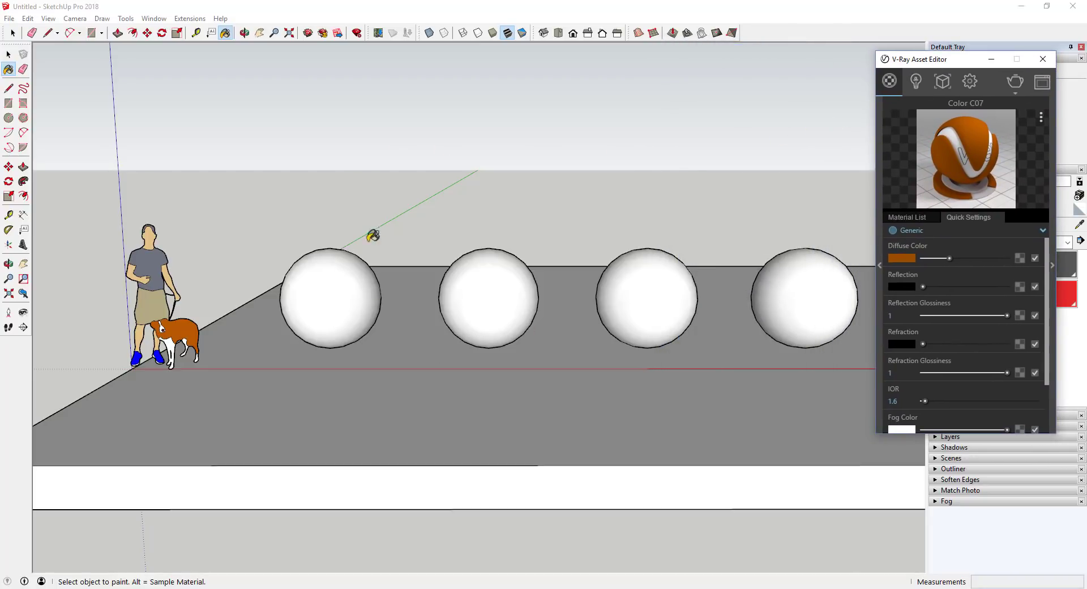
{"action": "left_click_drag", "start_coordinate": [927, 62], "coordinate": [924, 64]}
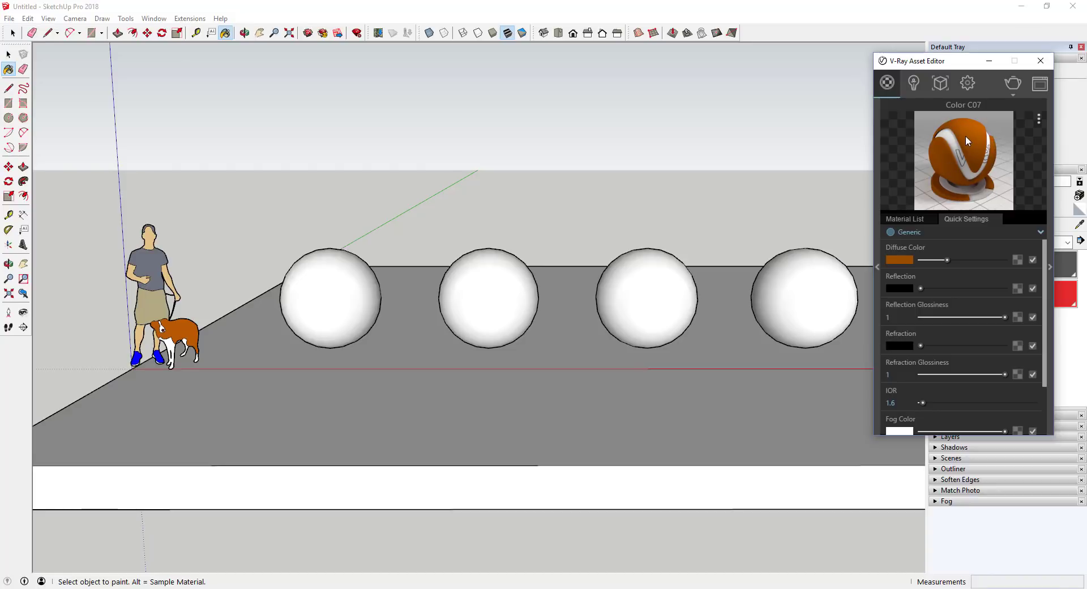
{"action": "left_click", "coordinate": [1039, 120]}
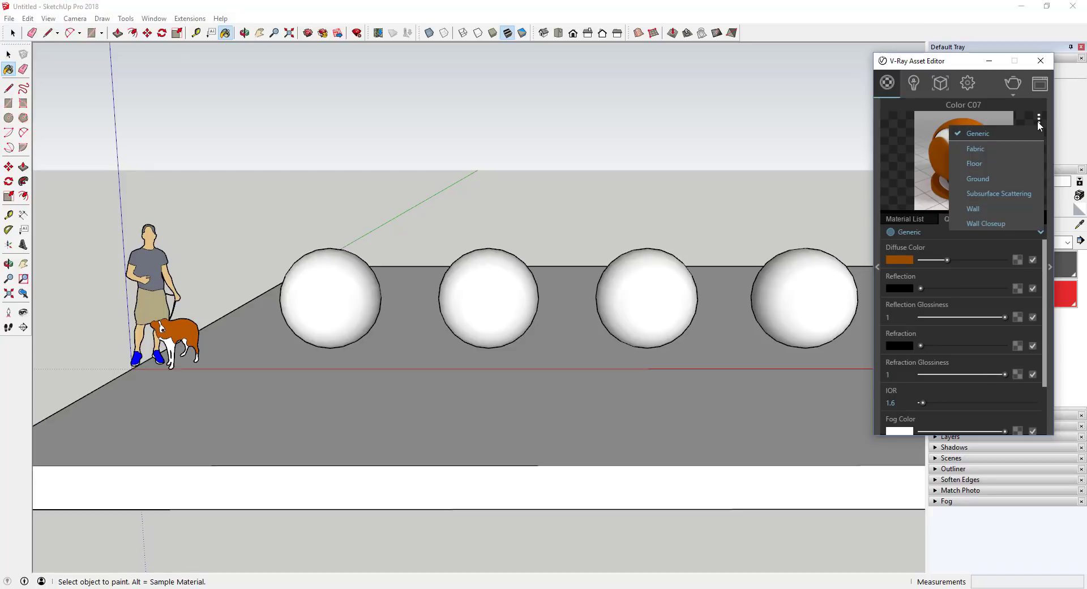
Preview Color C07 in the Fabric, Floor, Wall and Wall Closeup scenes, then return to Generic.
{"action": "left_click", "coordinate": [989, 148]}
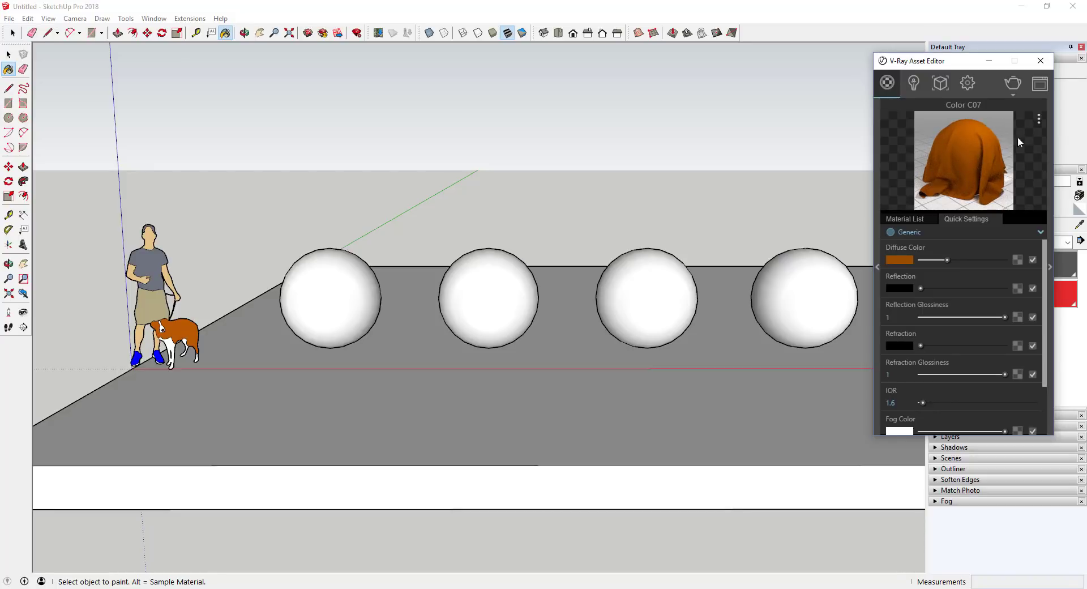
{"action": "left_click", "coordinate": [1040, 122]}
{"action": "left_click", "coordinate": [979, 164]}
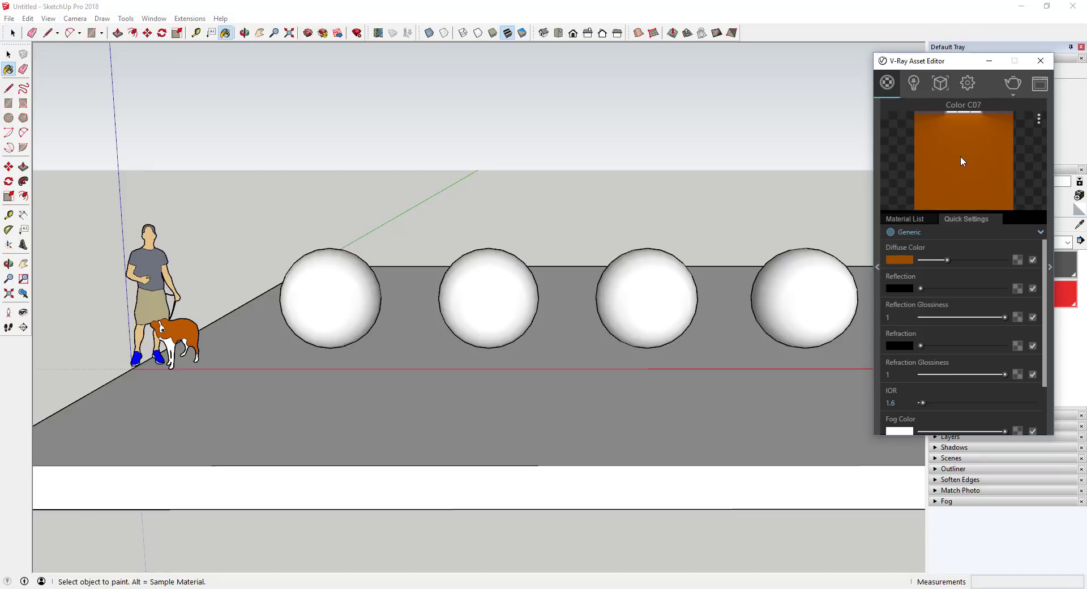
{"action": "left_click", "coordinate": [1039, 119]}
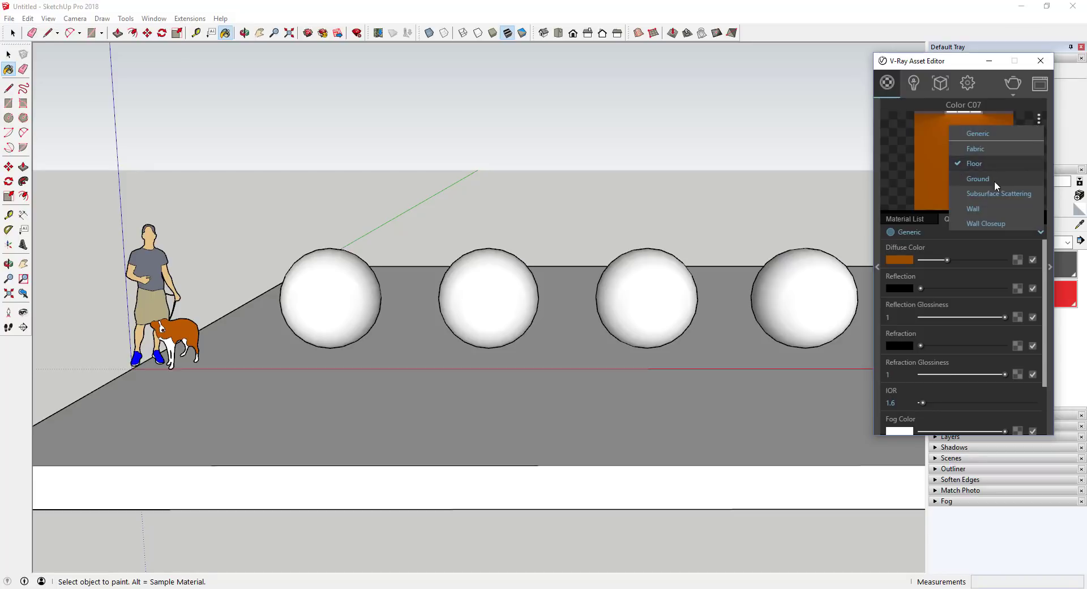
{"action": "left_click", "coordinate": [974, 209]}
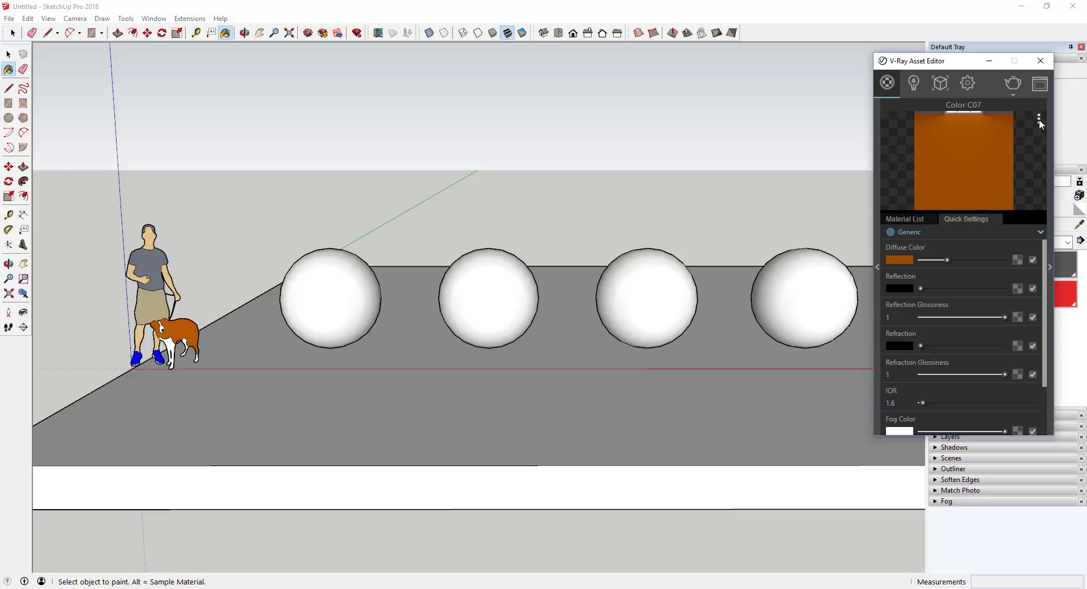
{"action": "left_click", "coordinate": [1039, 119]}
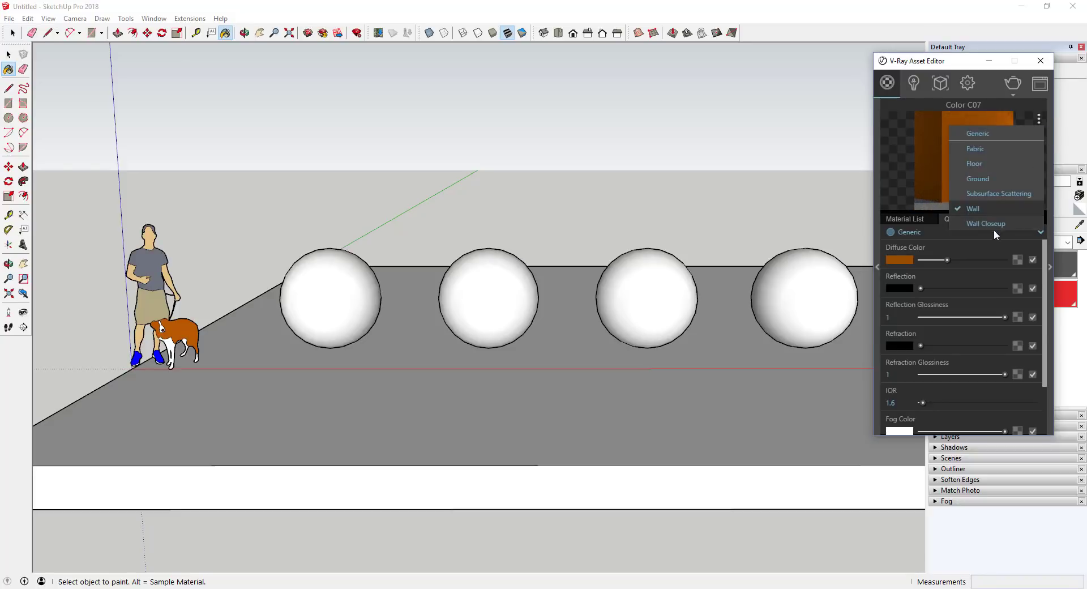
{"action": "left_click", "coordinate": [987, 226]}
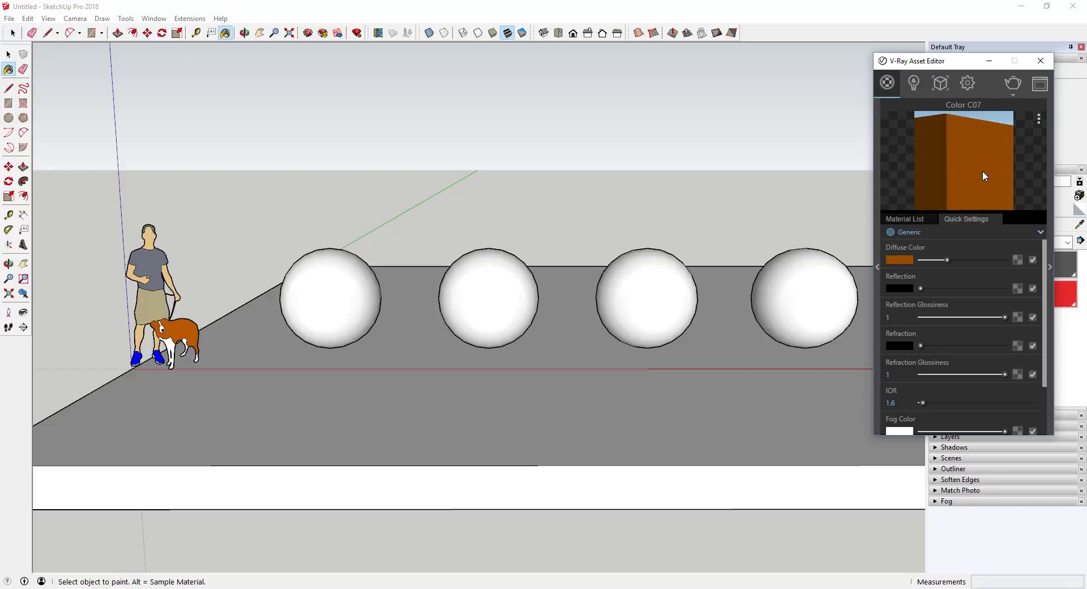
{"action": "left_click", "coordinate": [1039, 119]}
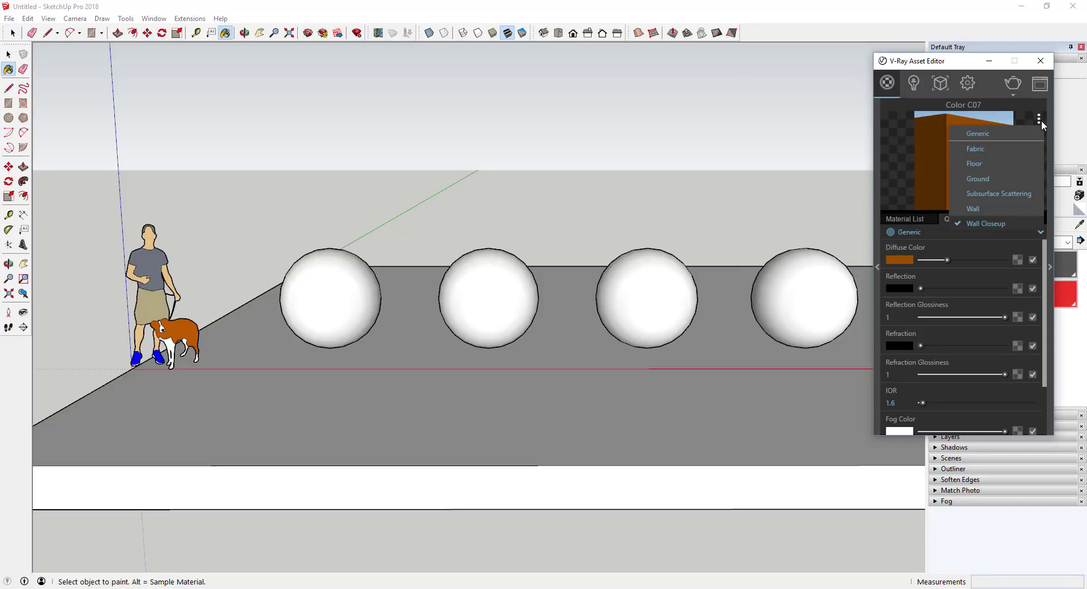
{"action": "left_click", "coordinate": [993, 131]}
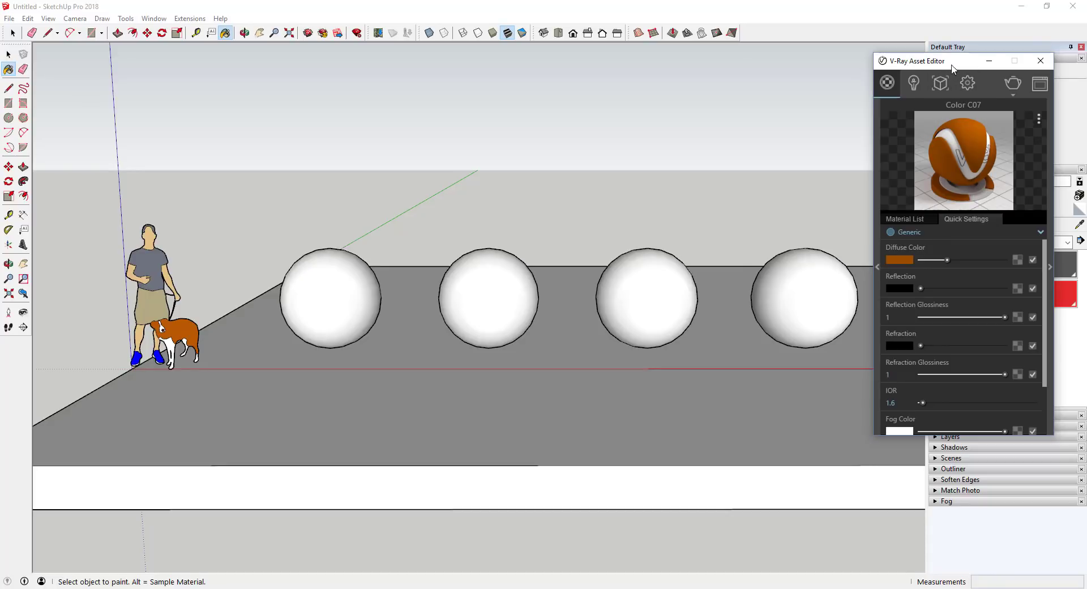
Move the Asset Editor aside, bring all four spheres into view, and switch to Select.
{"action": "left_click_drag", "start_coordinate": [955, 67], "coordinate": [816, 96]}
{"action": "middle_click_drag", "start_coordinate": [616, 332], "coordinate": [478, 330], "text": "shift"}
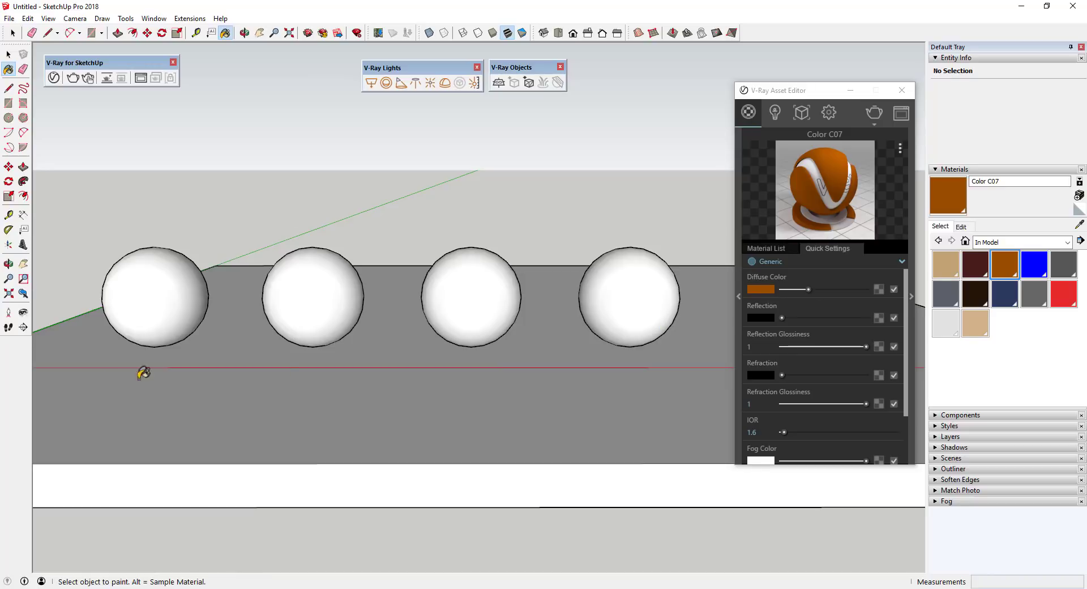
{"action": "key", "text": "space"}
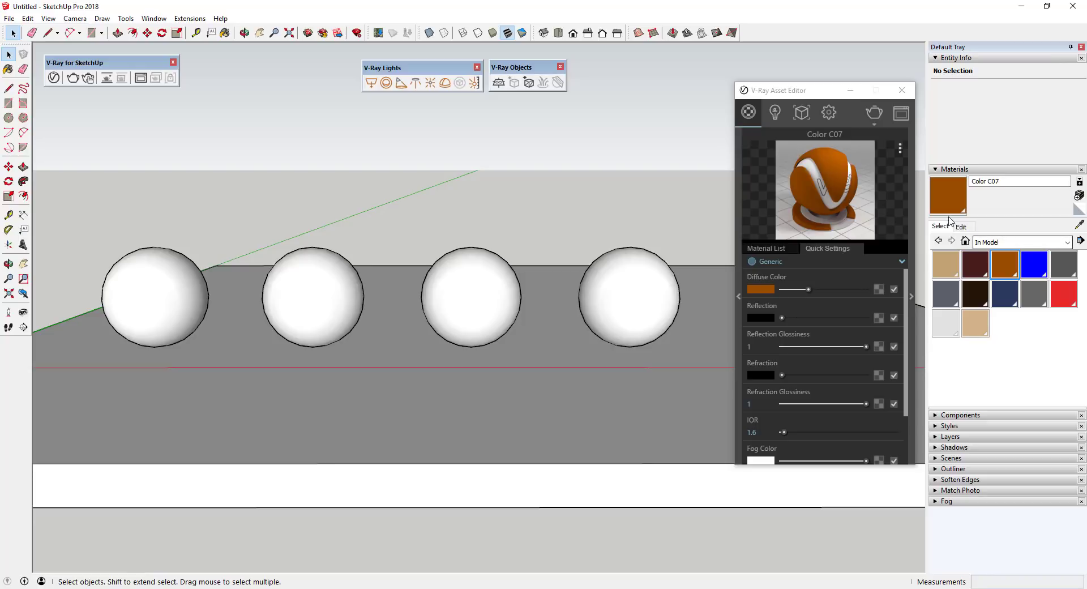
From the Colors collection, paint the first sphere red Color A06 and the second yellow Color E05.
{"action": "left_click", "coordinate": [1018, 243]}
{"action": "left_click", "coordinate": [1005, 309]}
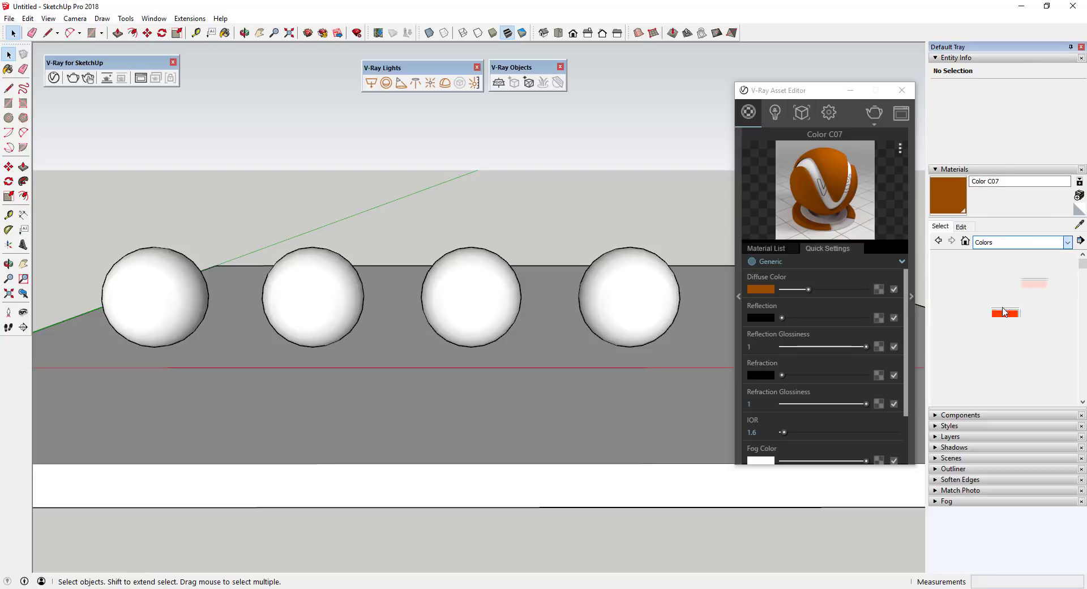
{"action": "left_click", "coordinate": [949, 297]}
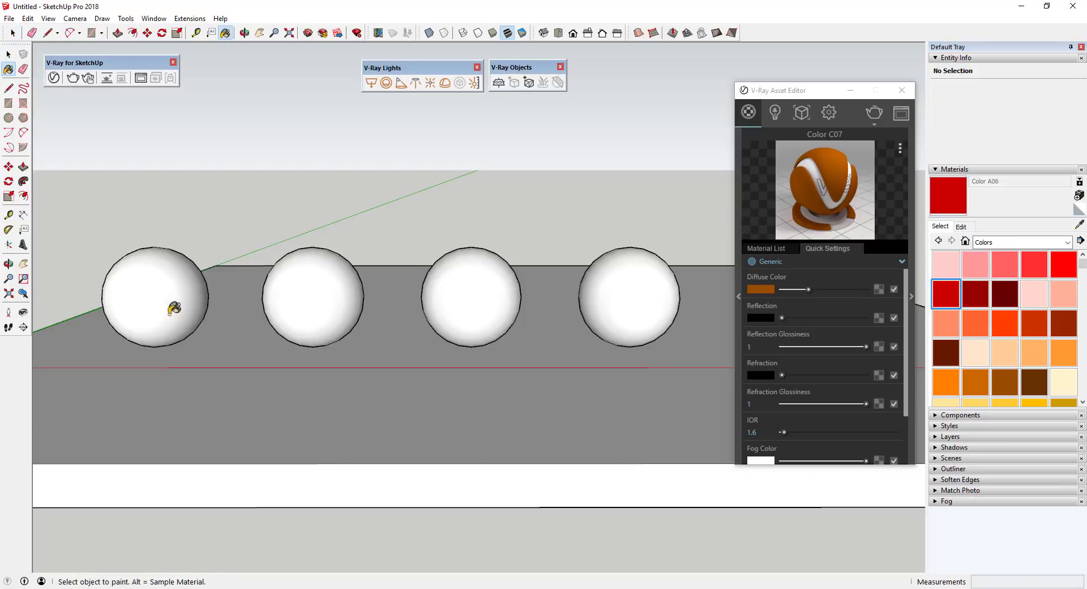
{"action": "left_click", "coordinate": [159, 292]}
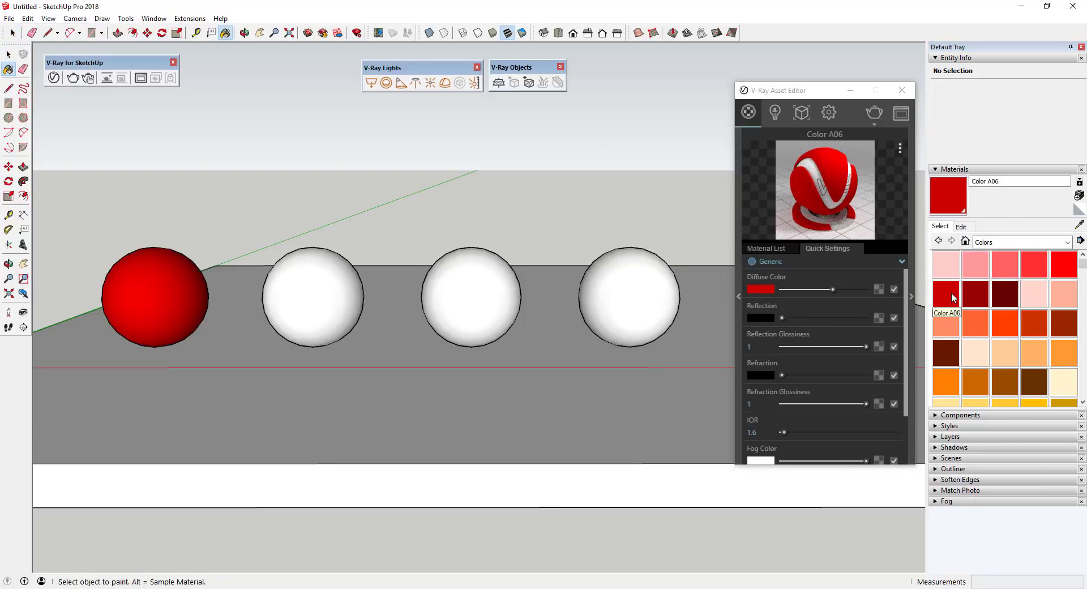
{"action": "left_click", "coordinate": [779, 250]}
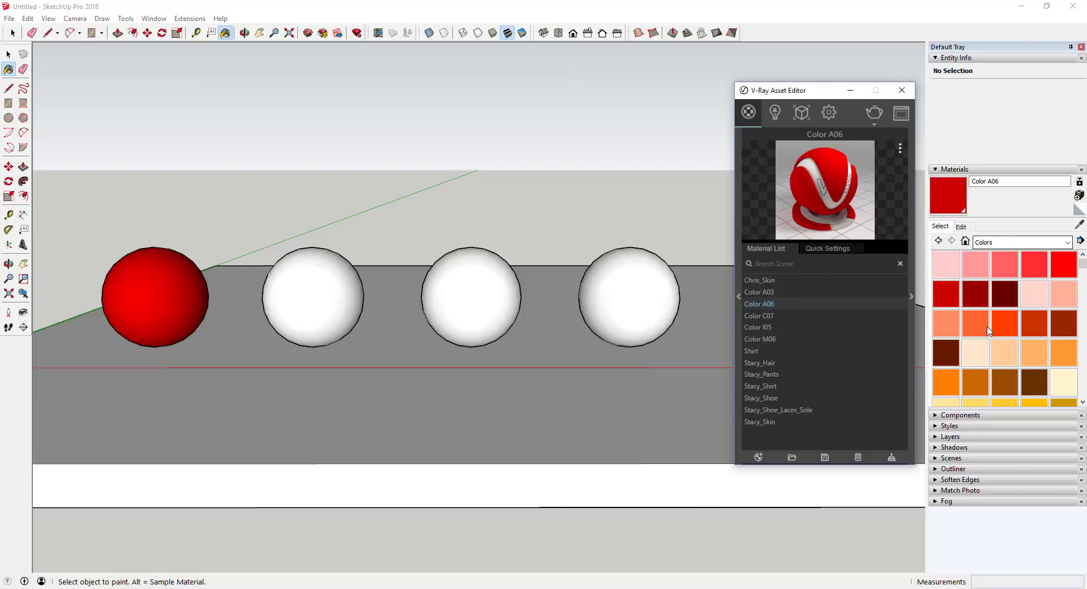
{"action": "scroll", "coordinate": [990, 330], "scroll_direction": "down", "scroll_amount": 3}
{"action": "scroll", "coordinate": [990, 330], "scroll_direction": "down", "scroll_amount": 2}
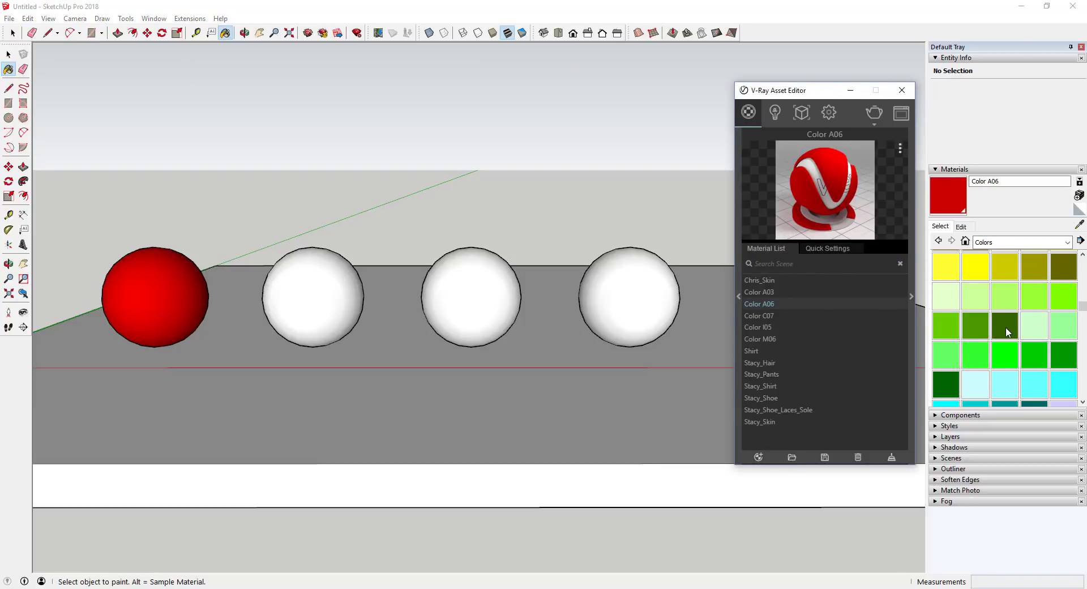
{"action": "scroll", "coordinate": [989, 340], "scroll_direction": "up", "scroll_amount": 2}
{"action": "left_click", "coordinate": [975, 339]}
{"action": "left_click", "coordinate": [340, 297]}
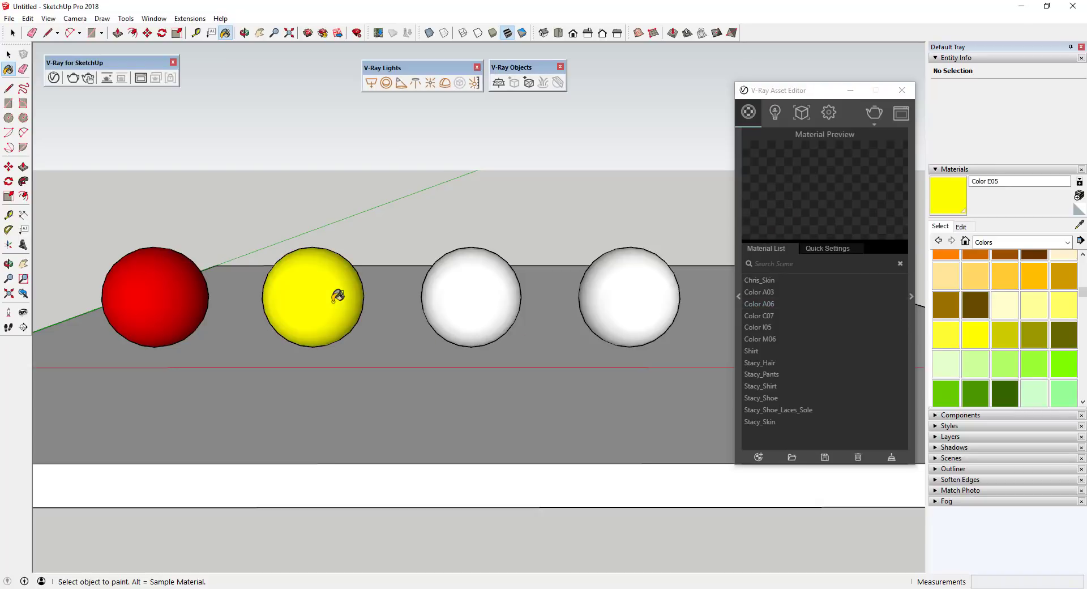
Paint the third sphere green Color G05 and the fourth blue Color I05.
{"action": "scroll", "coordinate": [1001, 341], "scroll_direction": "down", "scroll_amount": 2}
{"action": "left_click", "coordinate": [1006, 354]}
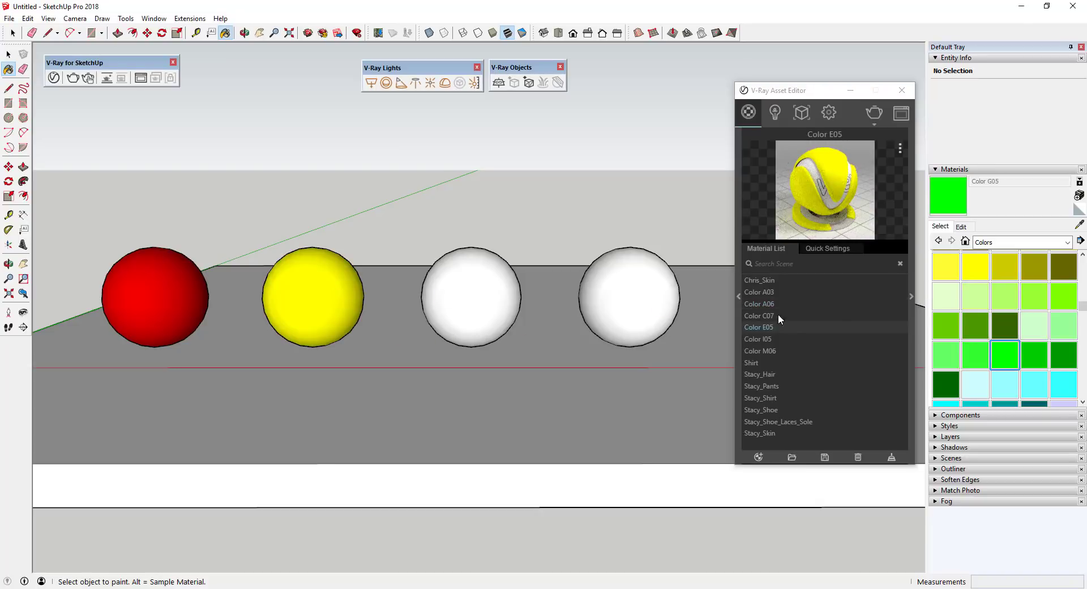
{"action": "left_click", "coordinate": [488, 287]}
{"action": "scroll", "coordinate": [981, 299], "scroll_direction": "down", "scroll_amount": 3}
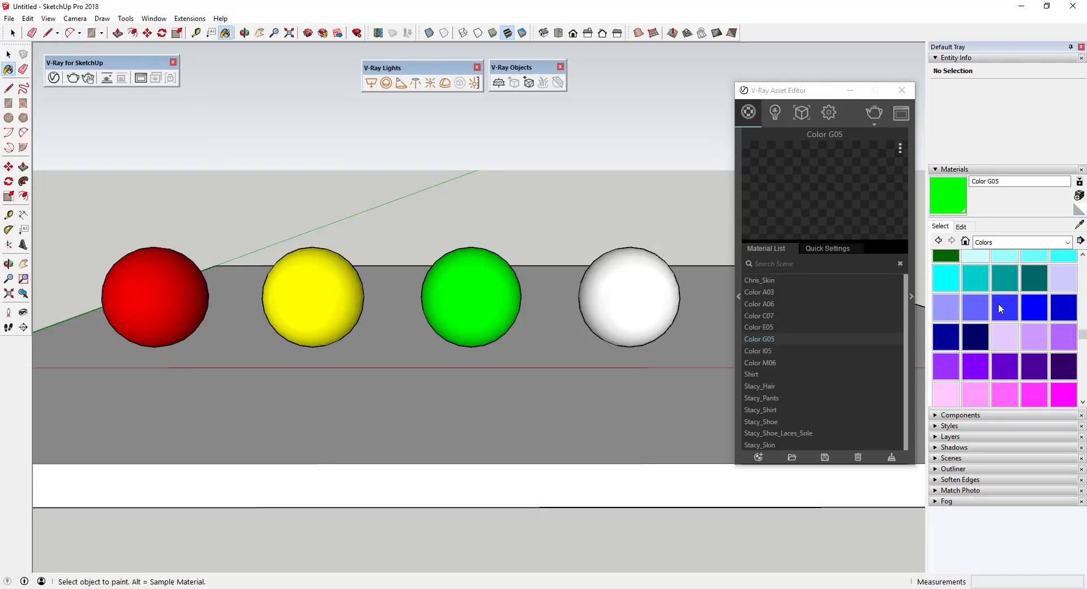
{"action": "left_click", "coordinate": [1042, 310]}
{"action": "left_click", "coordinate": [637, 270]}
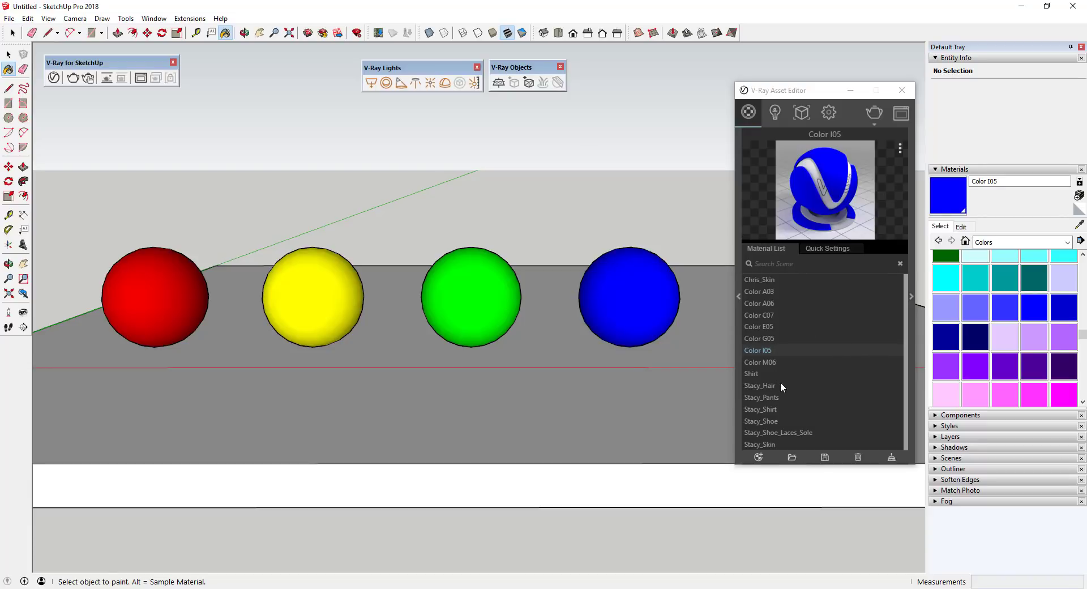
{"action": "left_click", "coordinate": [999, 243]}
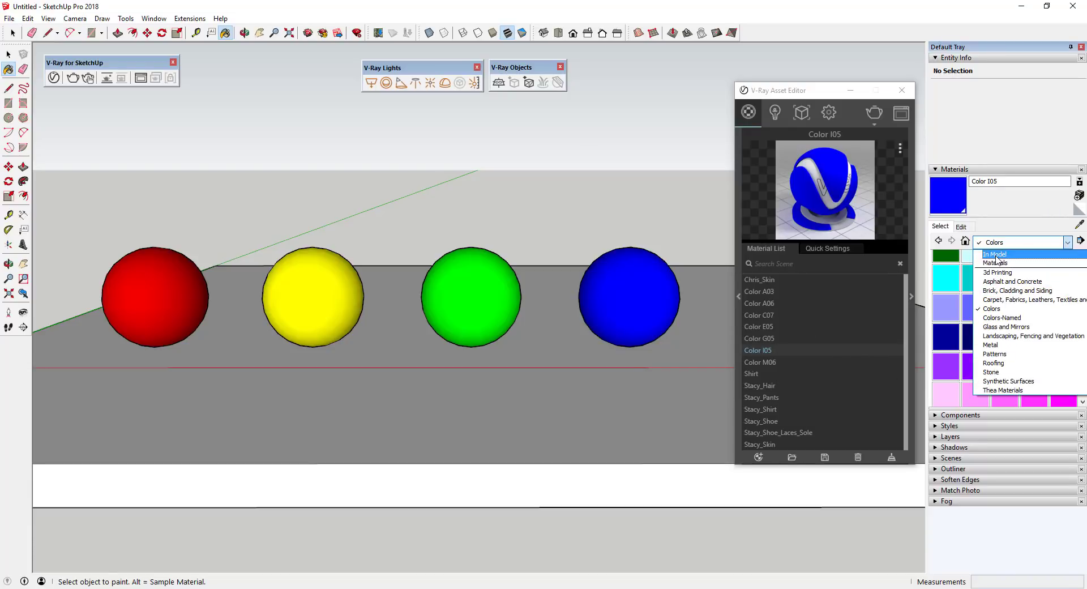
List the In Model materials and sample red Color A06 from the first sphere.
{"action": "left_click", "coordinate": [996, 255]}
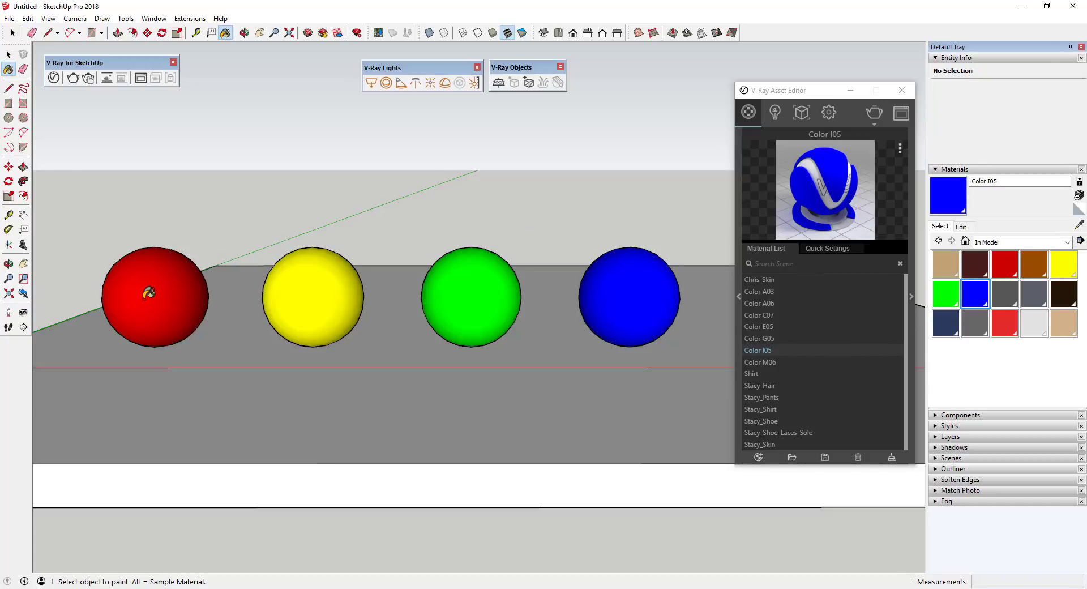
{"action": "left_click", "coordinate": [1078, 227]}
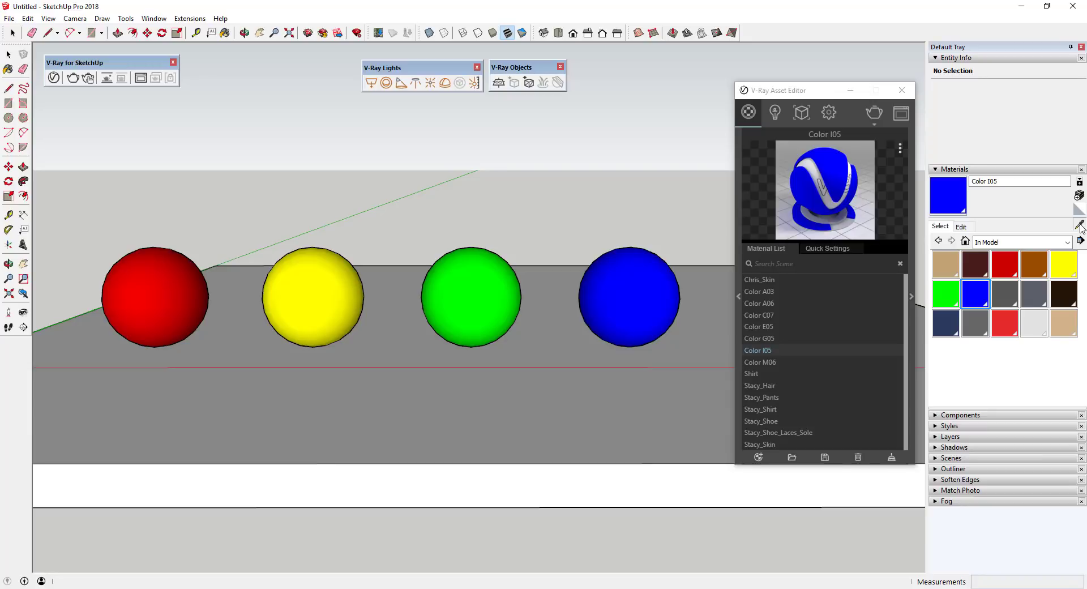
{"action": "left_click", "coordinate": [165, 272]}
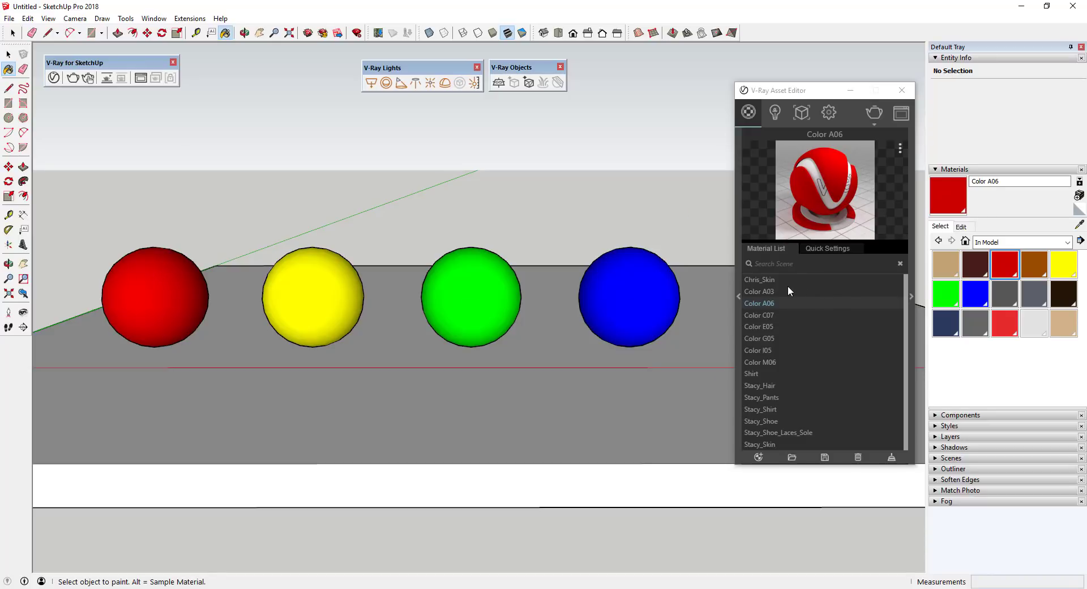
{"action": "left_click", "coordinate": [874, 115]}
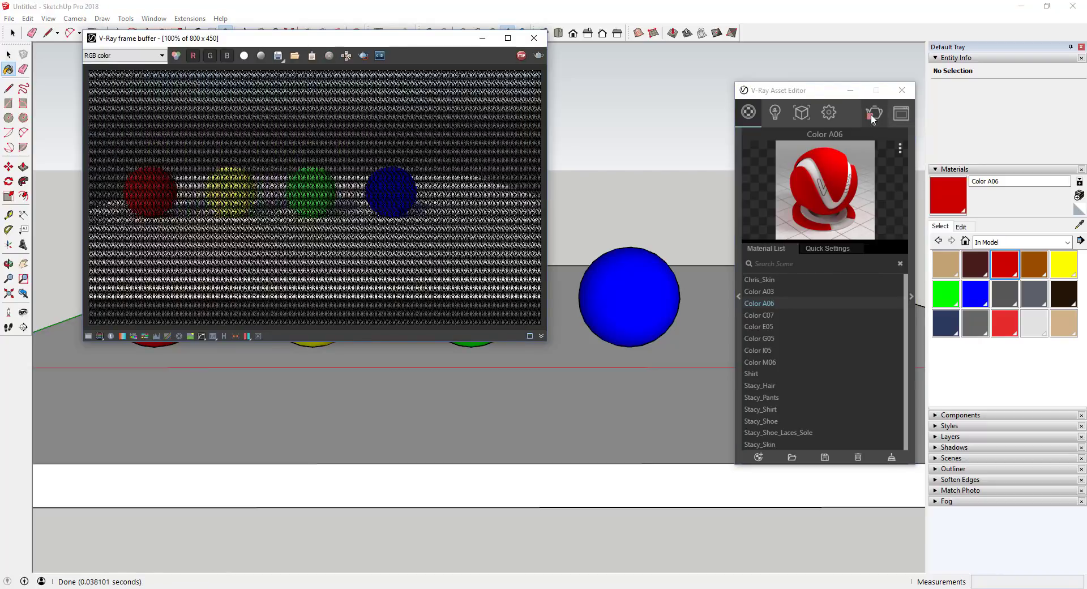
{"action": "left_click_drag", "start_coordinate": [327, 42], "coordinate": [605, 161]}
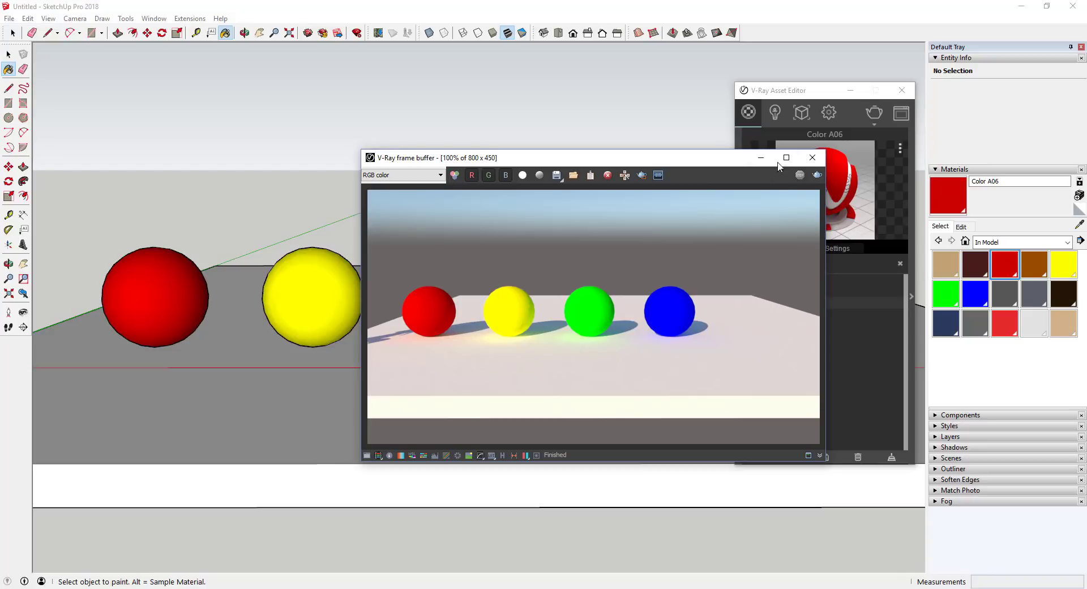
{"action": "left_click", "coordinate": [812, 158]}
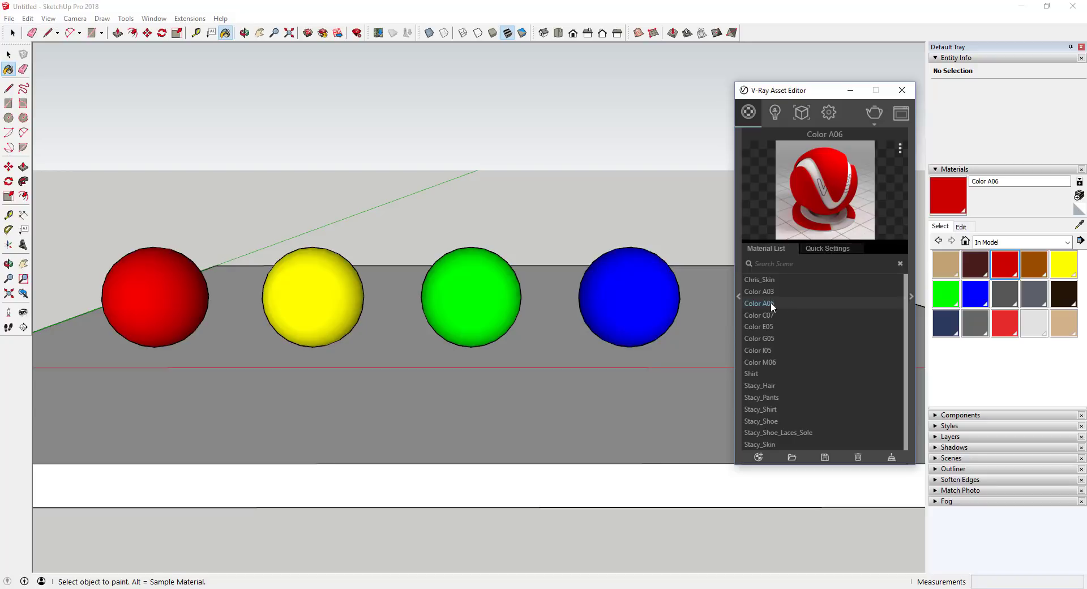
Convert Color A06 to a Paint material and set its reflection glossiness to 0.3.
{"action": "left_click", "coordinate": [834, 249]}
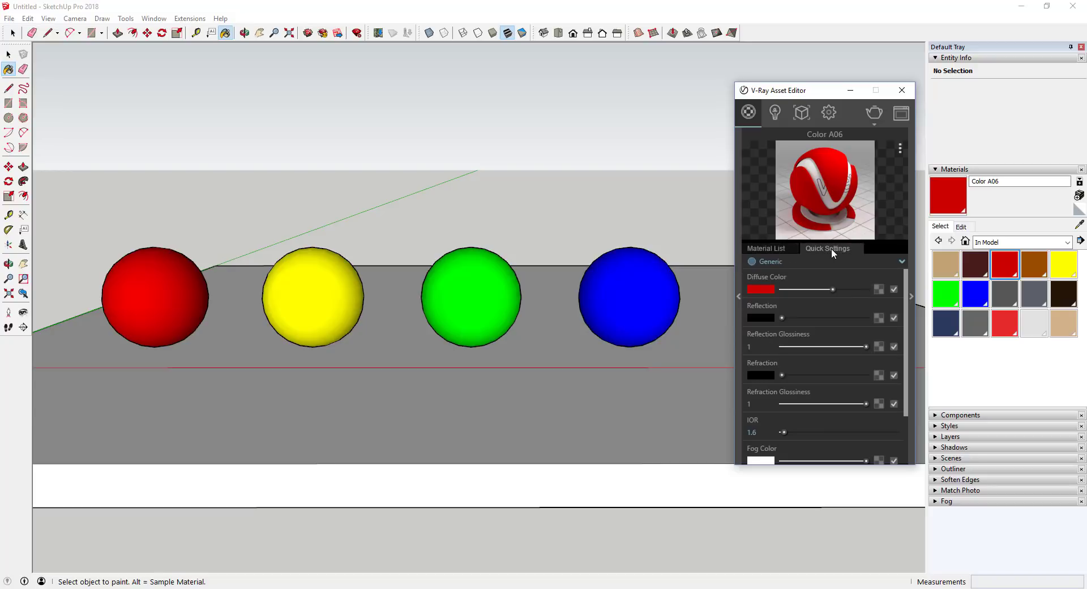
{"action": "left_click", "coordinate": [903, 262]}
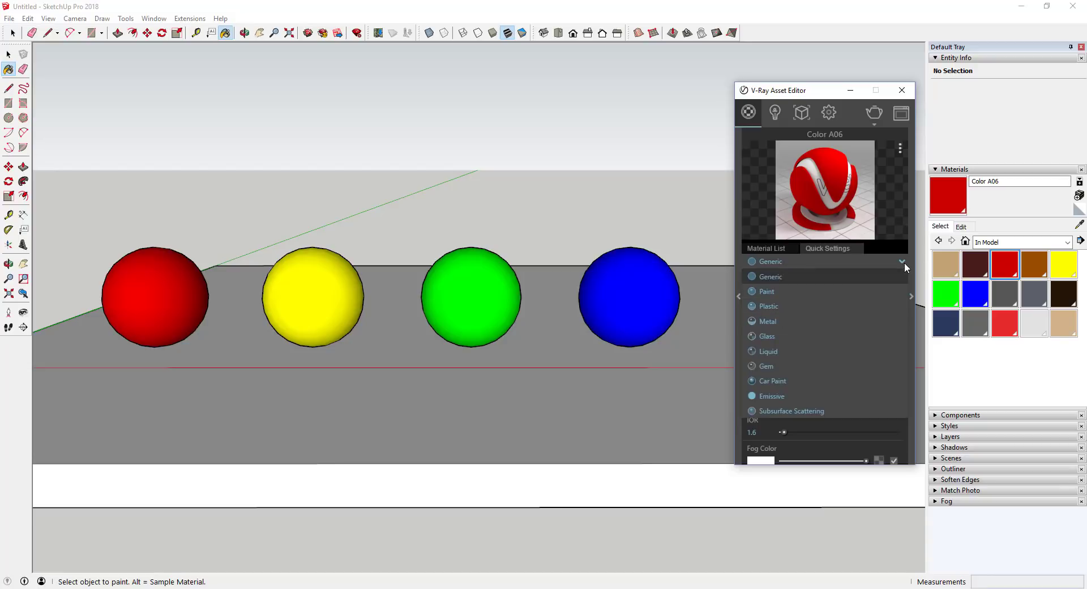
{"action": "left_click", "coordinate": [776, 291]}
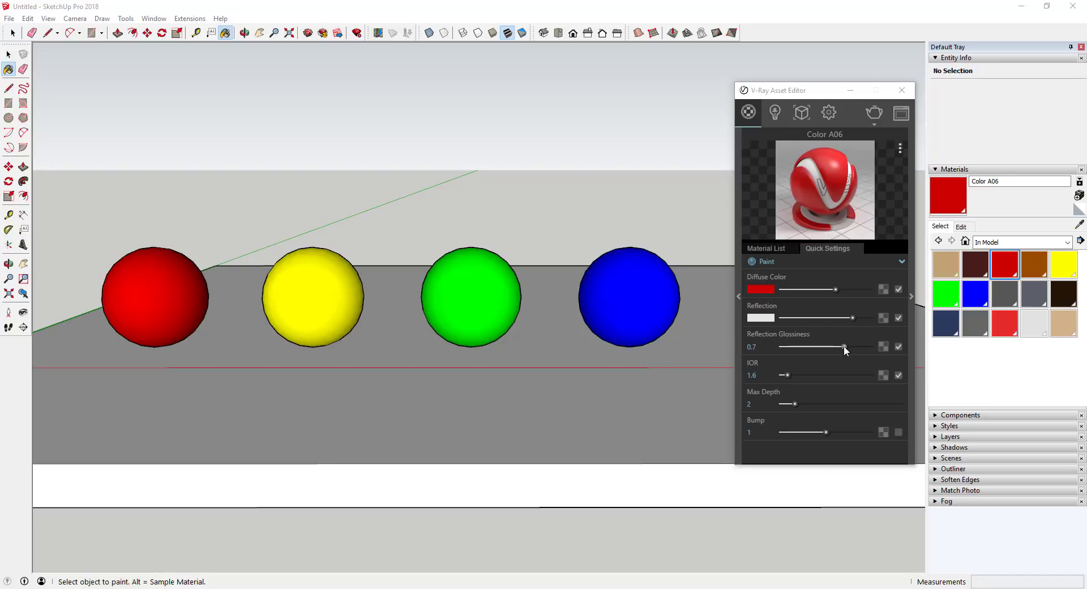
{"action": "left_click_drag", "start_coordinate": [844, 347], "coordinate": [869, 346]}
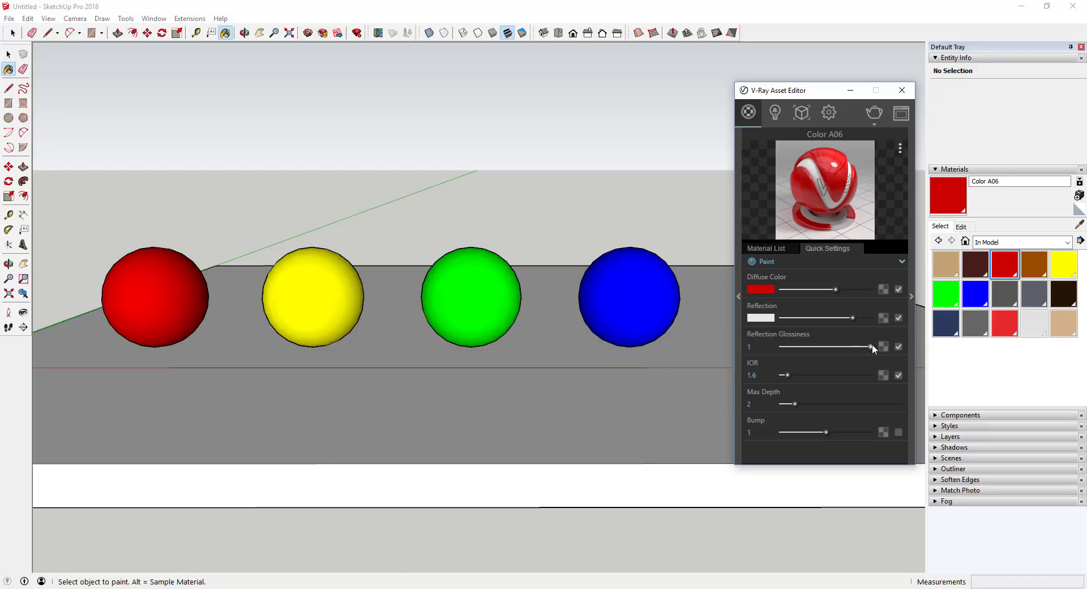
{"action": "left_click_drag", "start_coordinate": [872, 345], "coordinate": [807, 347]}
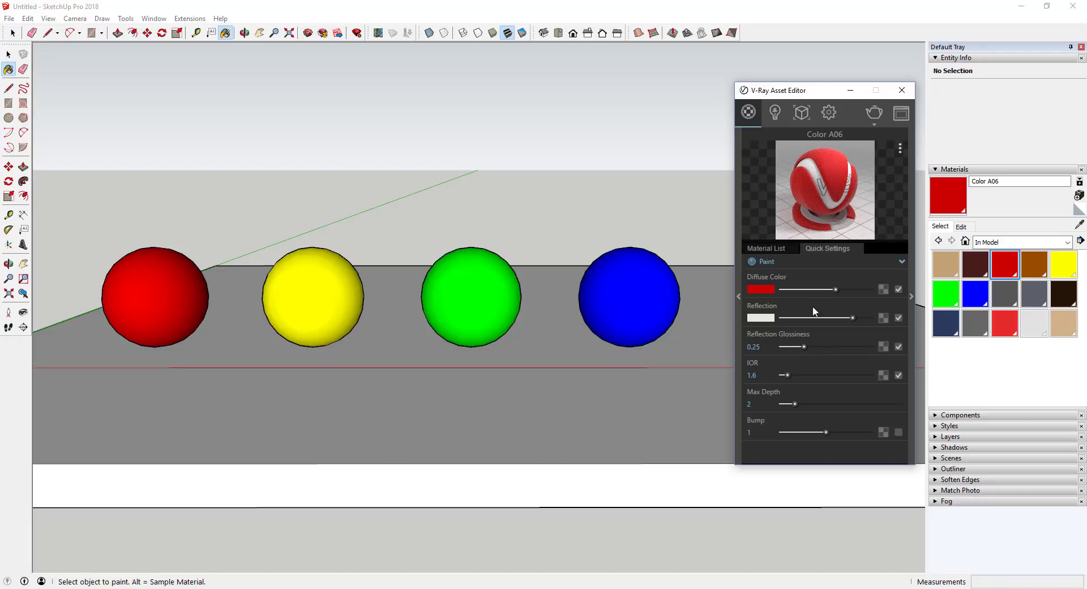
{"action": "left_click_drag", "start_coordinate": [806, 345], "coordinate": [860, 345]}
Render the scene and raise the red paint's reflection glossiness to 0.9.
{"action": "left_click", "coordinate": [873, 112]}
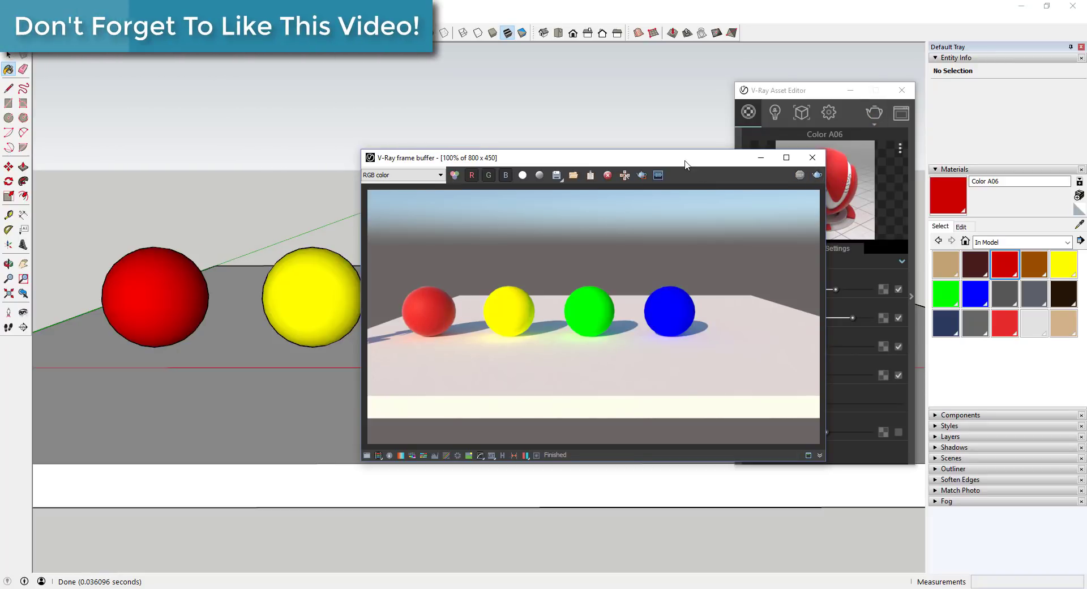
{"action": "left_click_drag", "start_coordinate": [684, 163], "coordinate": [596, 137]}
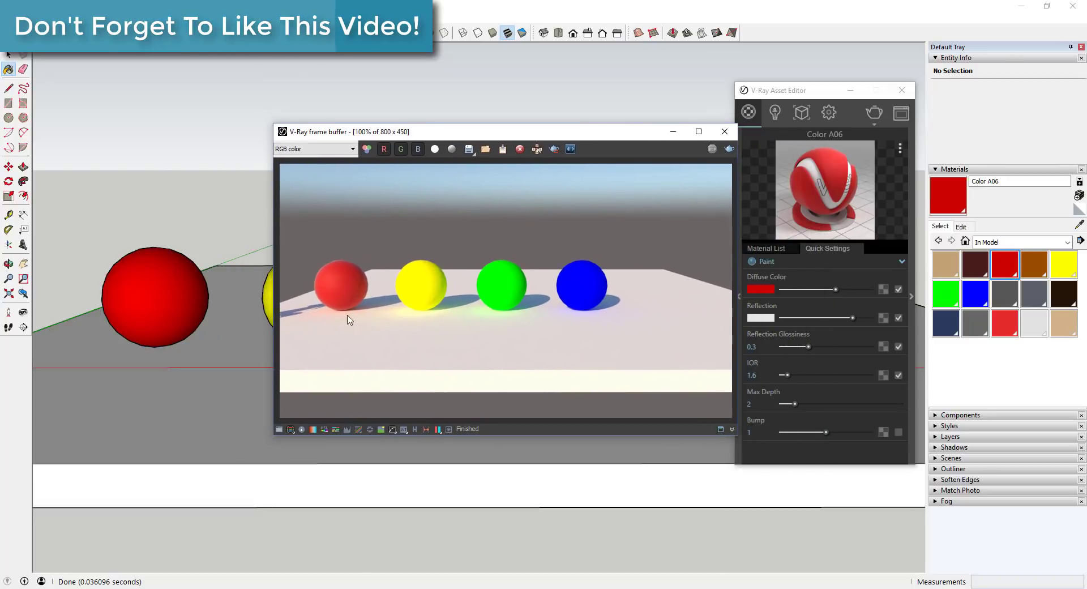
{"action": "left_click", "coordinate": [808, 347]}
{"action": "left_click_drag", "start_coordinate": [808, 347], "coordinate": [863, 347]}
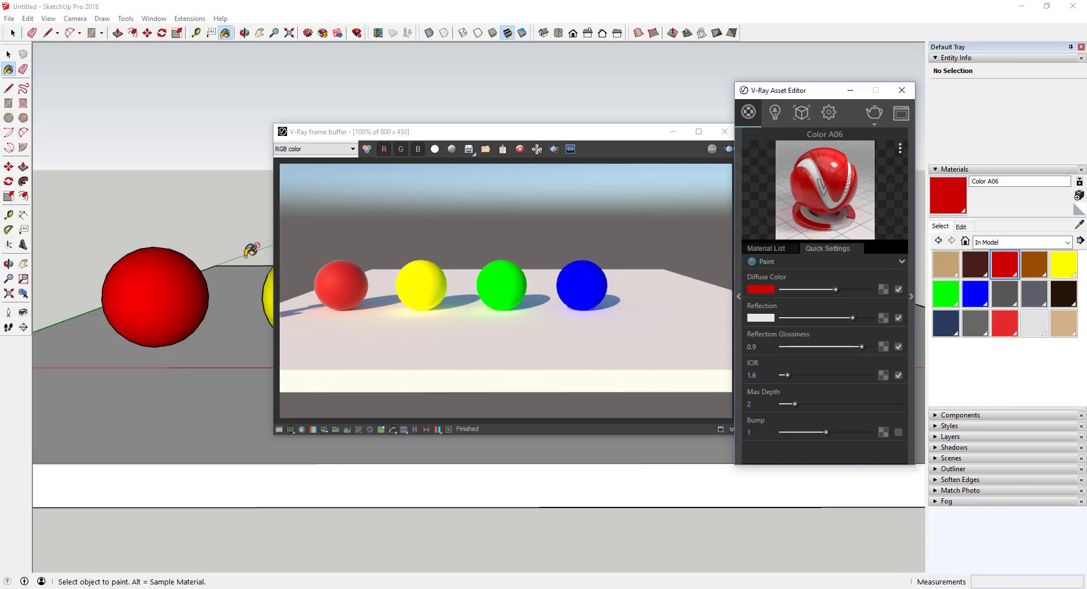
Re-render from a closer view of the spheres and brighten the red diffuse colour slightly.
{"action": "middle_click_drag", "start_coordinate": [182, 258], "coordinate": [256, 255]}
{"action": "scroll", "coordinate": [260, 250], "scroll_direction": "up", "scroll_amount": 2}
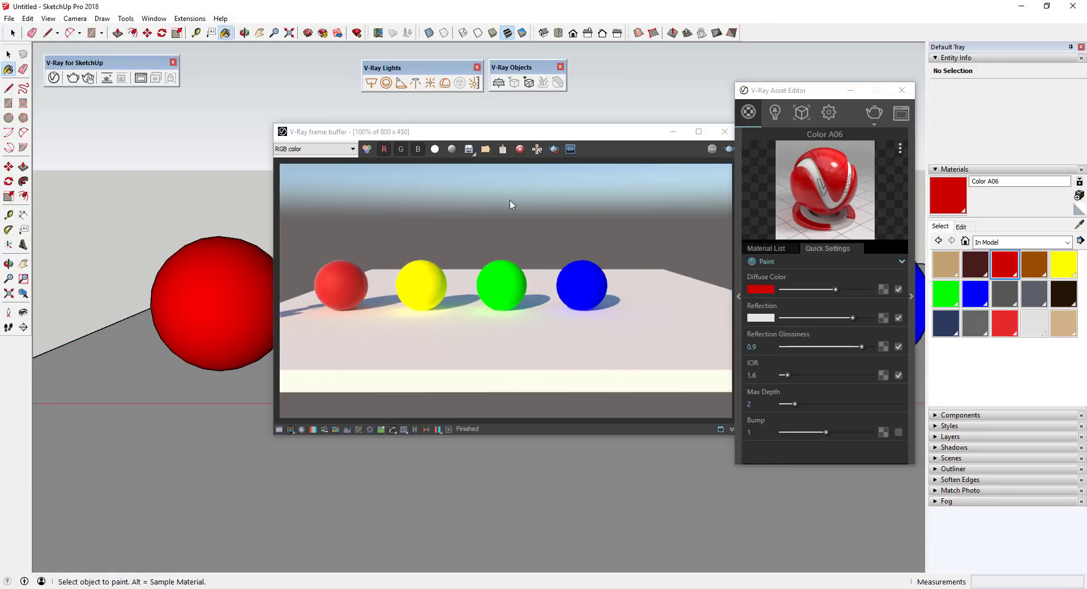
{"action": "mouse_move", "coordinate": [610, 138]}
{"action": "left_mouse_down"}
{"action": "mouse_move", "coordinate": [582, 136]}
{"action": "mouse_move", "coordinate": [597, 139]}
{"action": "left_mouse_up"}
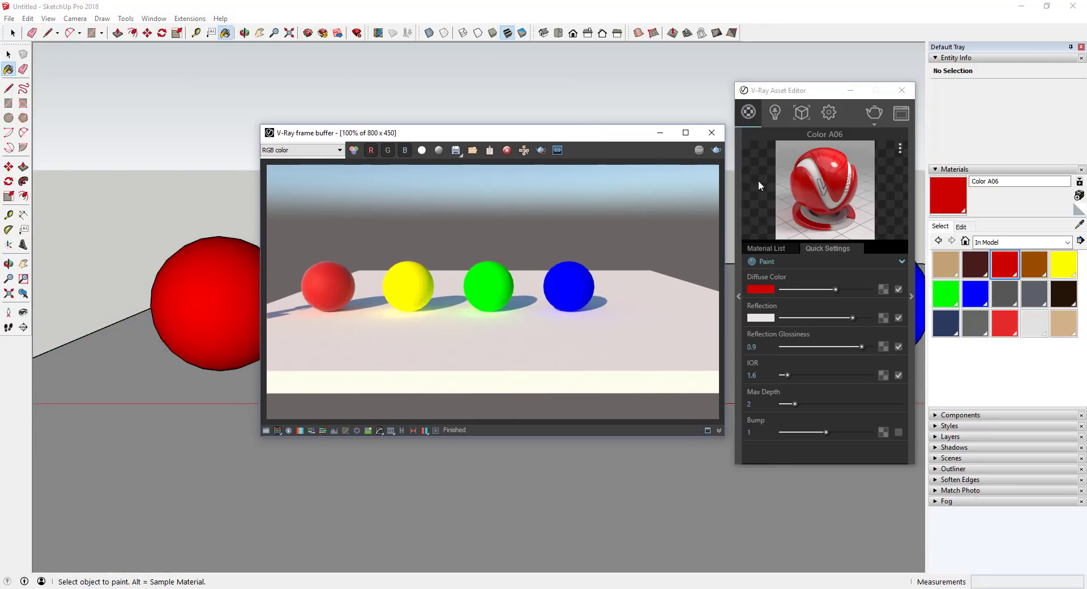
{"action": "left_click", "coordinate": [716, 152]}
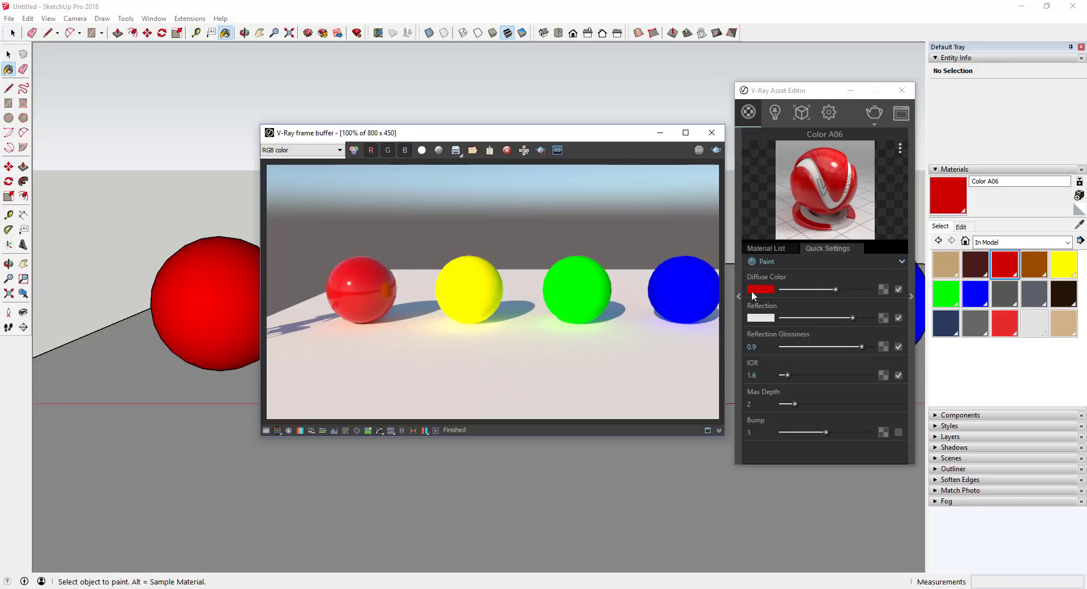
{"action": "mouse_move", "coordinate": [837, 290]}
{"action": "left_mouse_down"}
{"action": "mouse_move", "coordinate": [862, 288]}
{"action": "mouse_move", "coordinate": [798, 286]}
{"action": "mouse_move", "coordinate": [853, 288]}
{"action": "mouse_move", "coordinate": [829, 289]}
{"action": "left_mouse_up"}
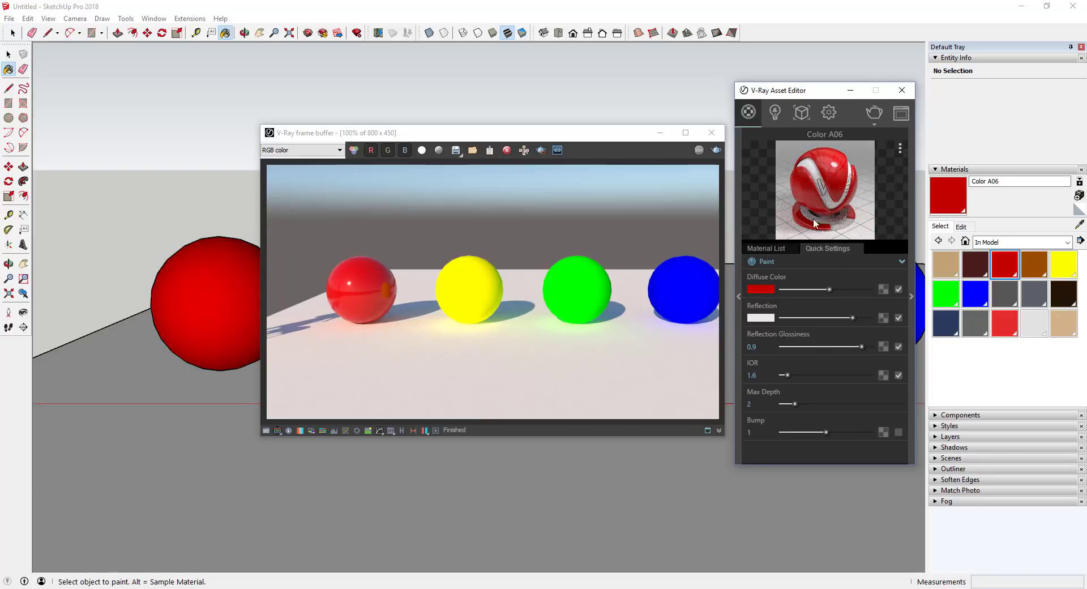
Make the red paint's reflection colour pure white, after briefly trying bright green.
{"action": "left_click", "coordinate": [763, 319]}
{"action": "left_click_drag", "start_coordinate": [526, 260], "coordinate": [527, 273]}
{"action": "left_click_drag", "start_coordinate": [499, 228], "coordinate": [517, 213]}
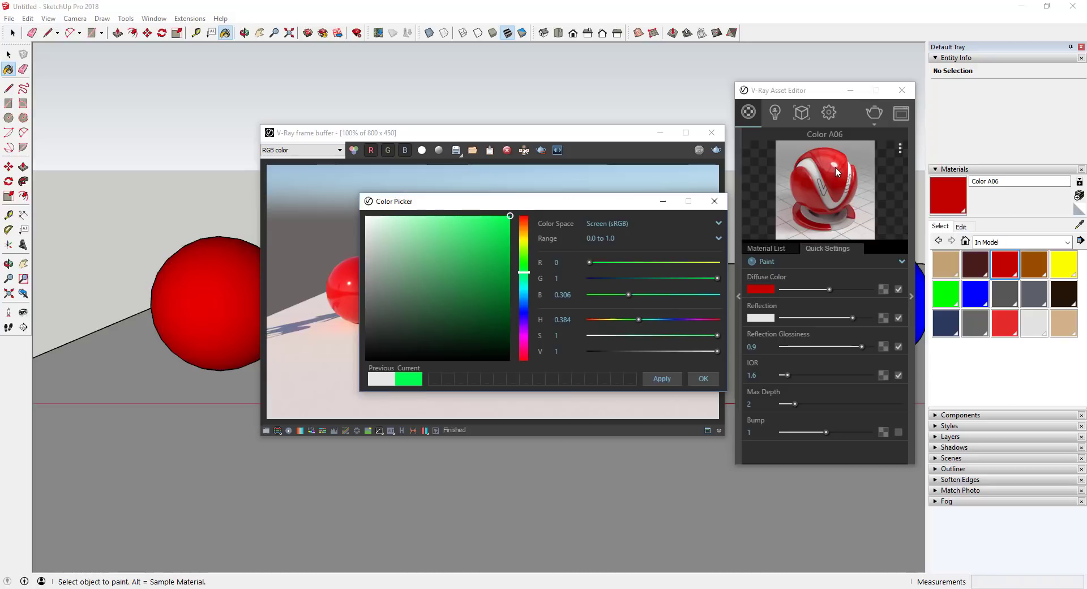
{"action": "left_click", "coordinate": [663, 376]}
{"action": "left_click_drag", "start_coordinate": [443, 230], "coordinate": [353, 219]}
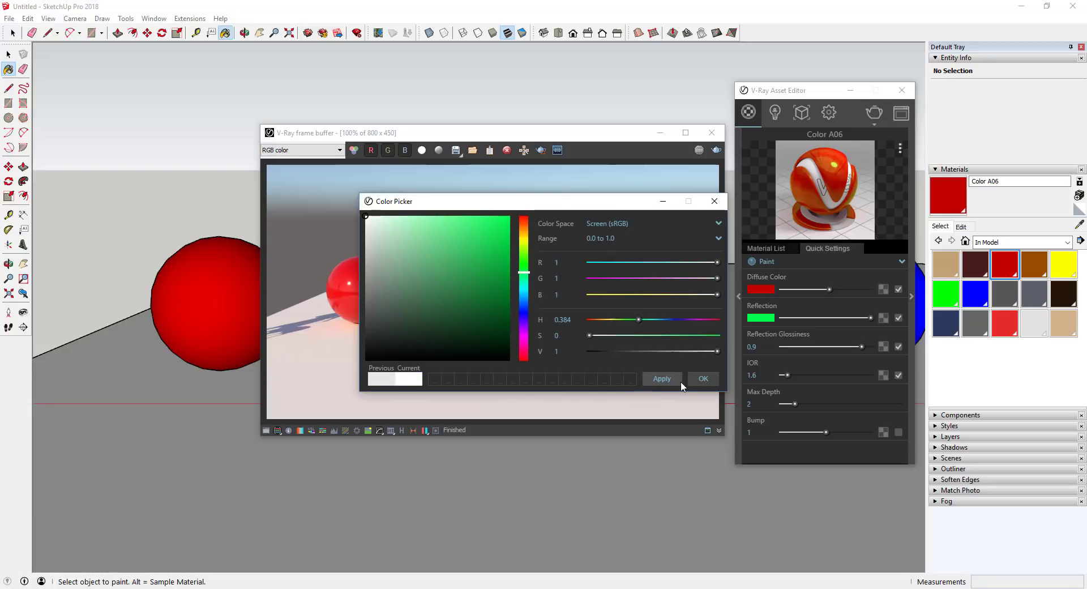
{"action": "left_click", "coordinate": [666, 381]}
{"action": "left_click", "coordinate": [704, 378]}
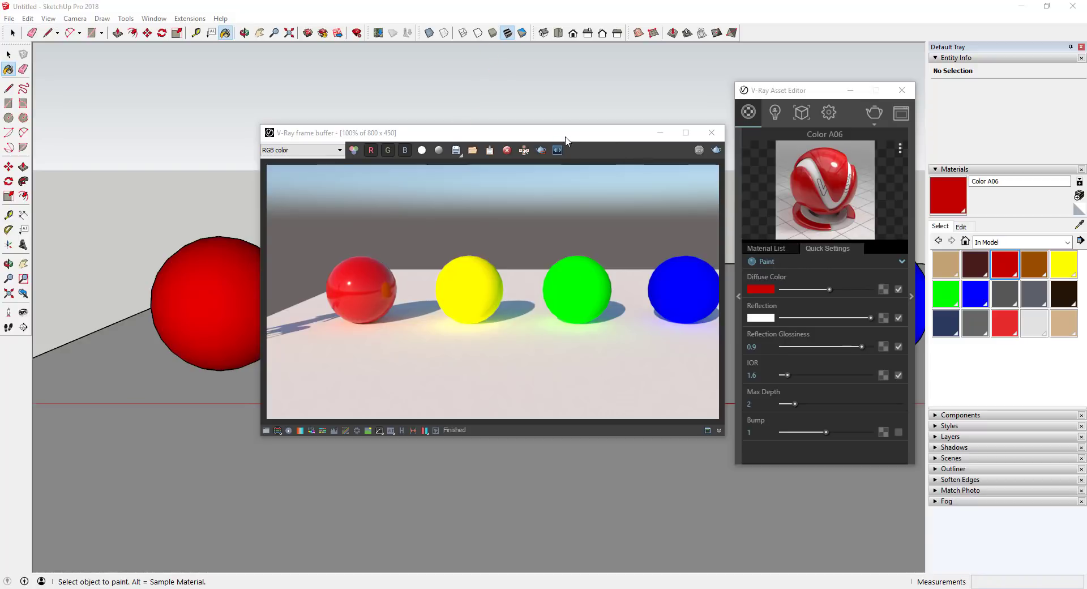
Sample the yellow sphere's Color E05 material, change it from Generic to Metal, and render.
{"action": "left_click", "coordinate": [712, 133]}
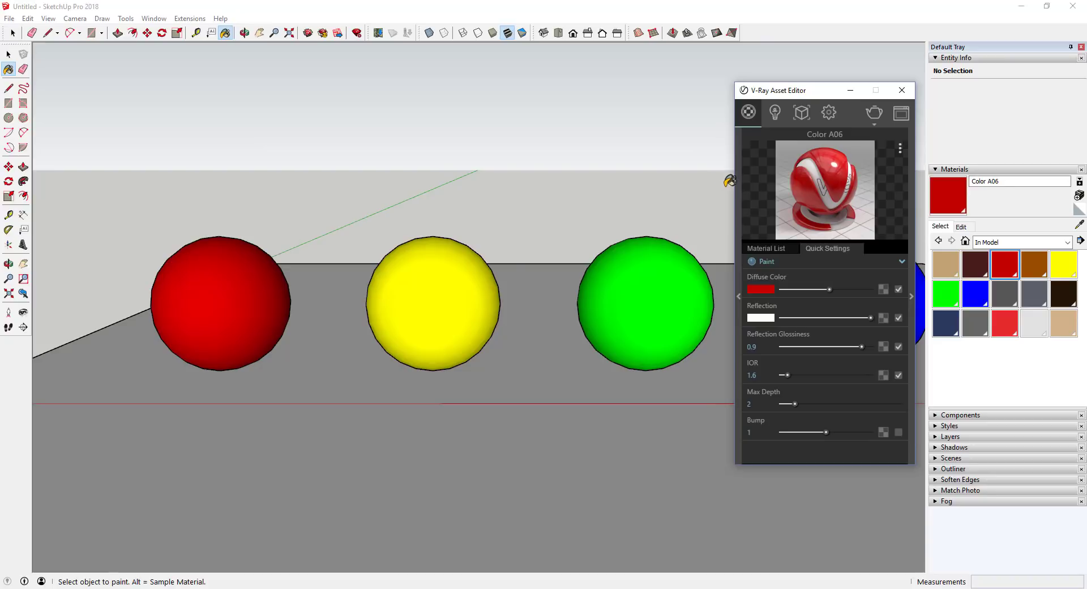
{"action": "left_click", "coordinate": [1082, 230]}
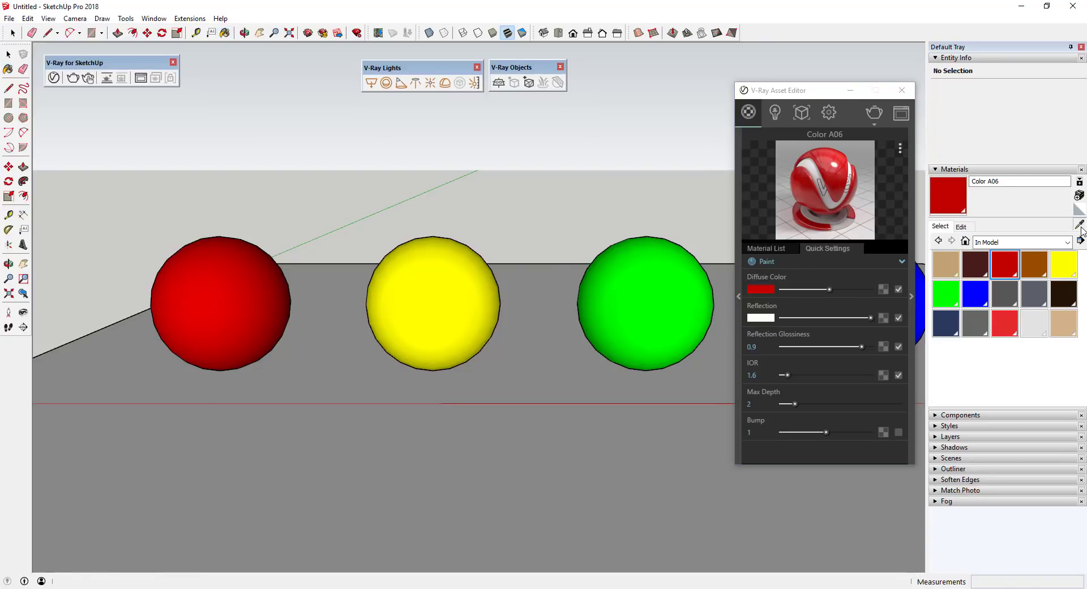
{"action": "left_click", "coordinate": [448, 283]}
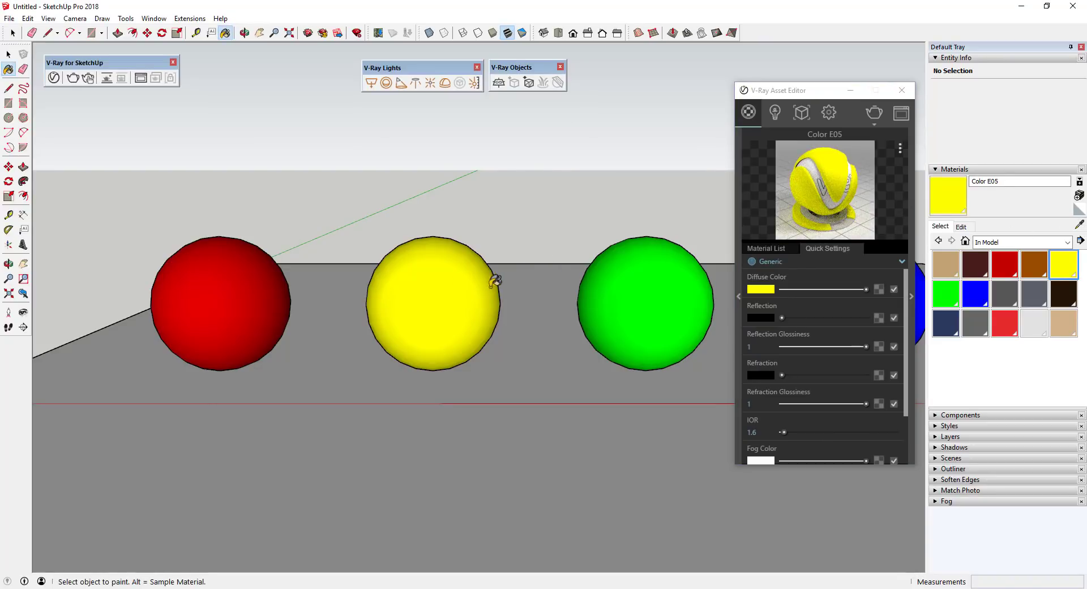
{"action": "left_click", "coordinate": [904, 264]}
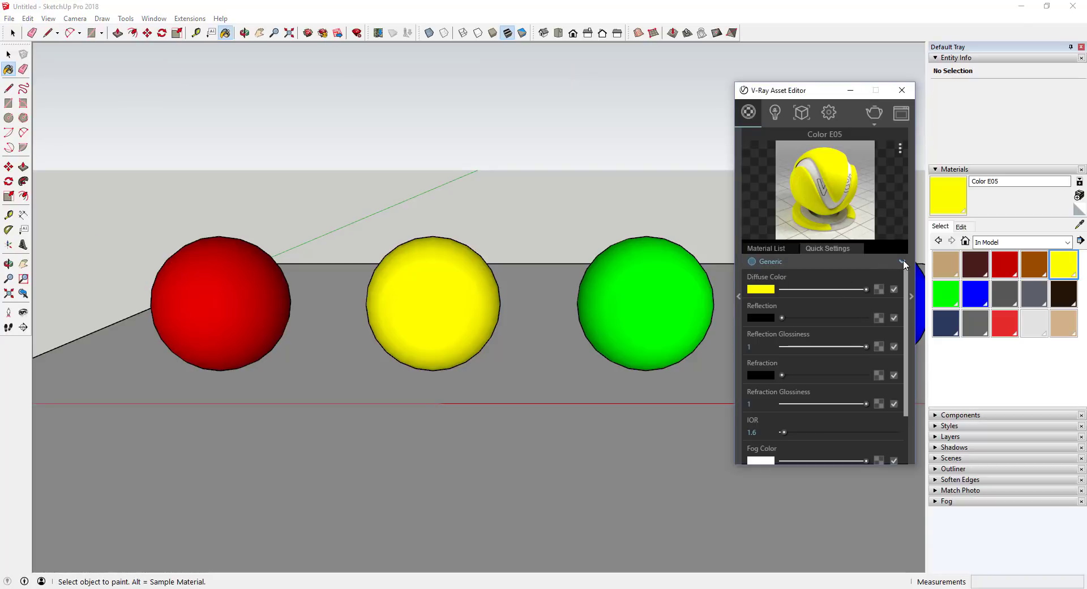
{"action": "left_click", "coordinate": [902, 263]}
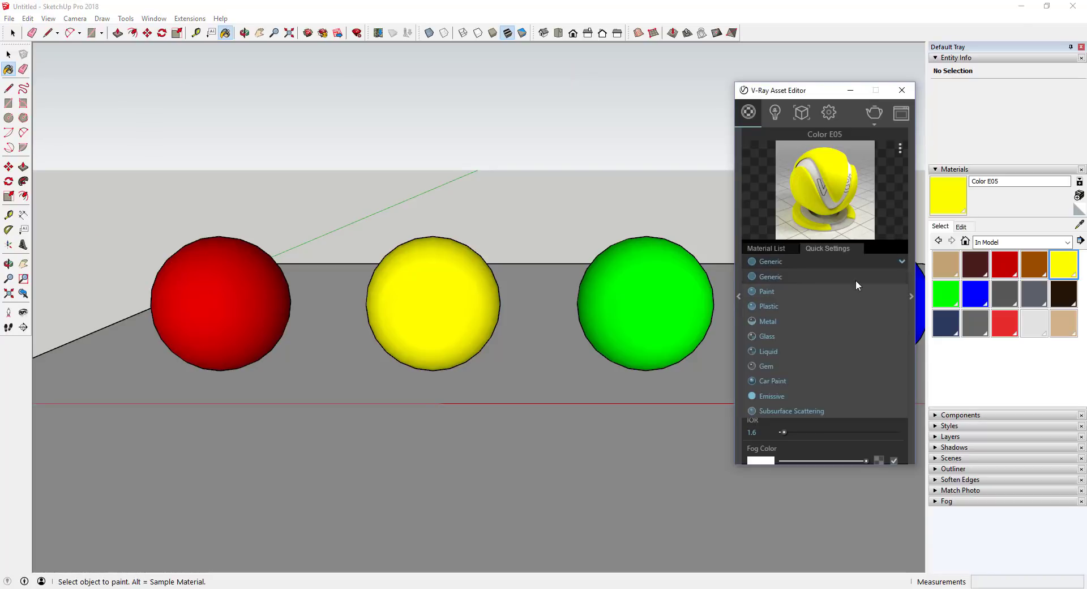
{"action": "left_click", "coordinate": [773, 321]}
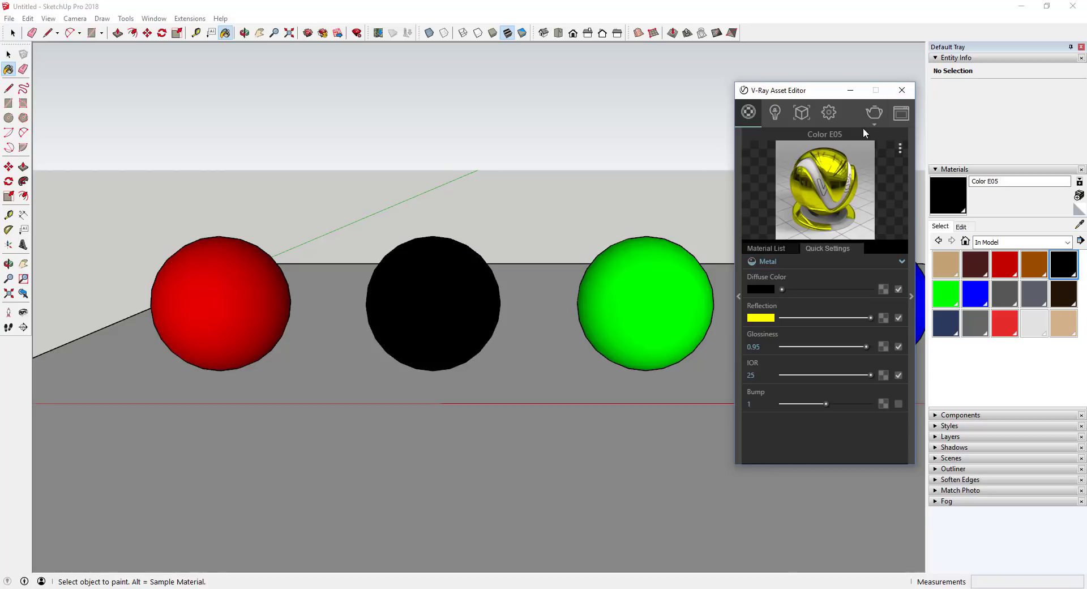
{"action": "left_click", "coordinate": [877, 114]}
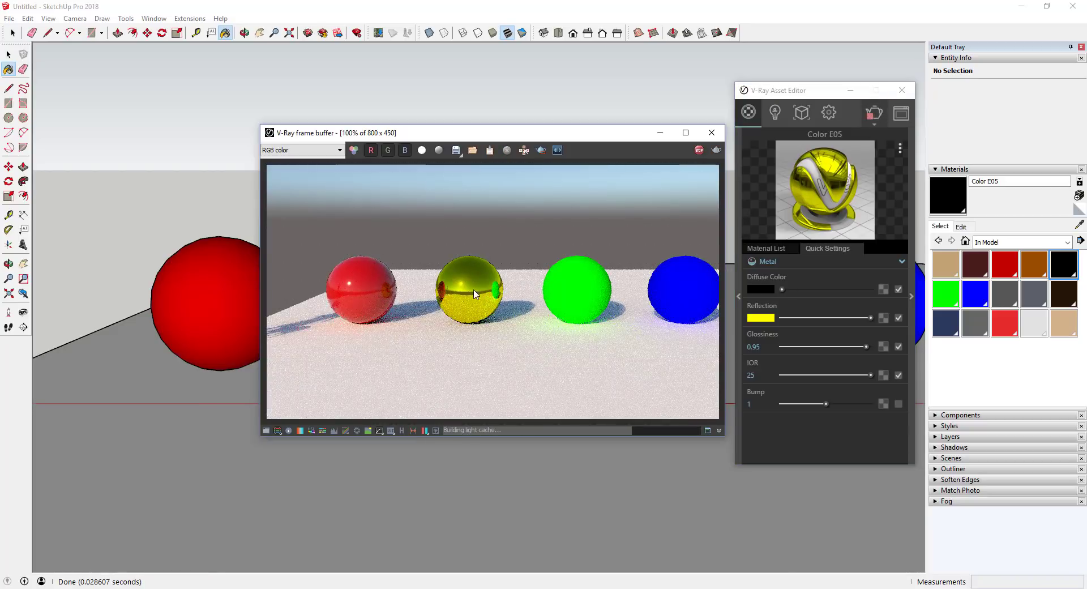
{"action": "scroll", "coordinate": [396, 290], "scroll_direction": "up", "scroll_amount": 1}
{"action": "scroll", "coordinate": [333, 287], "scroll_direction": "down", "scroll_amount": 1}
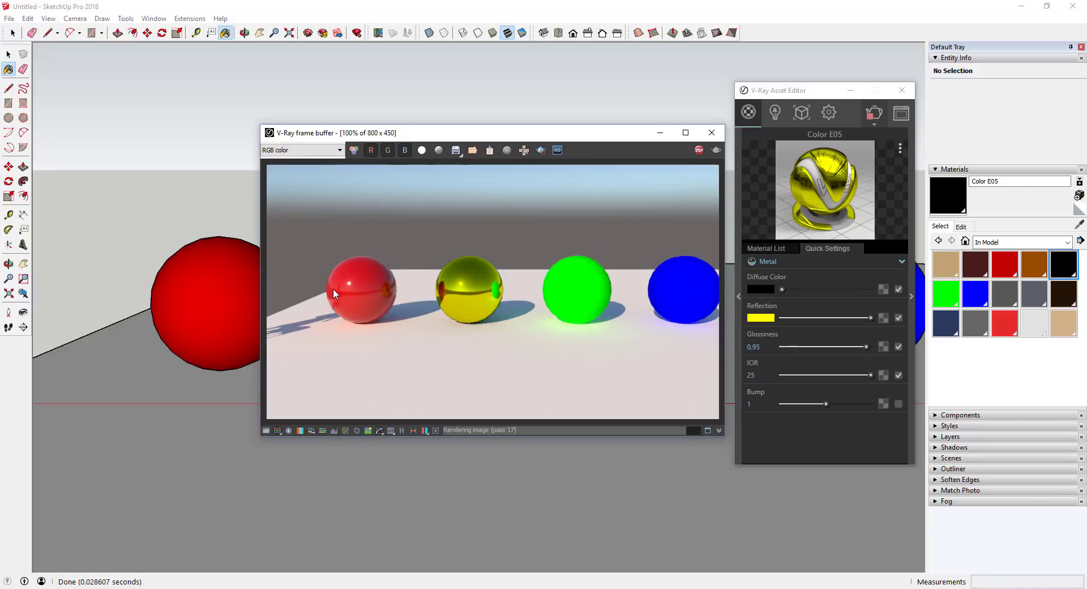
{"action": "scroll", "coordinate": [335, 288], "scroll_direction": "up", "scroll_amount": 1}
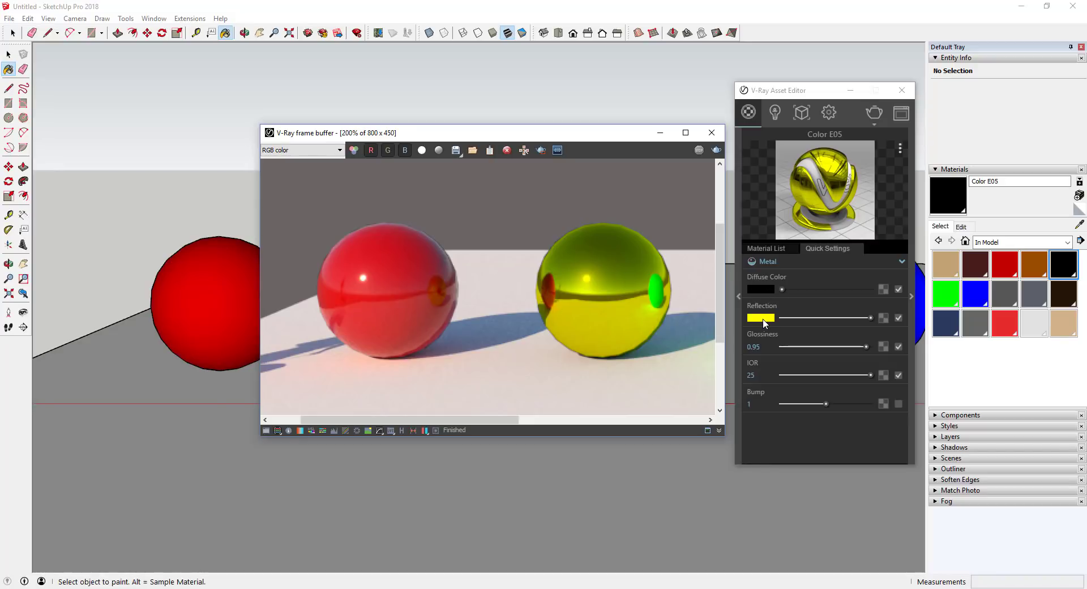
{"action": "scroll", "coordinate": [585, 281], "scroll_direction": "down", "scroll_amount": 1}
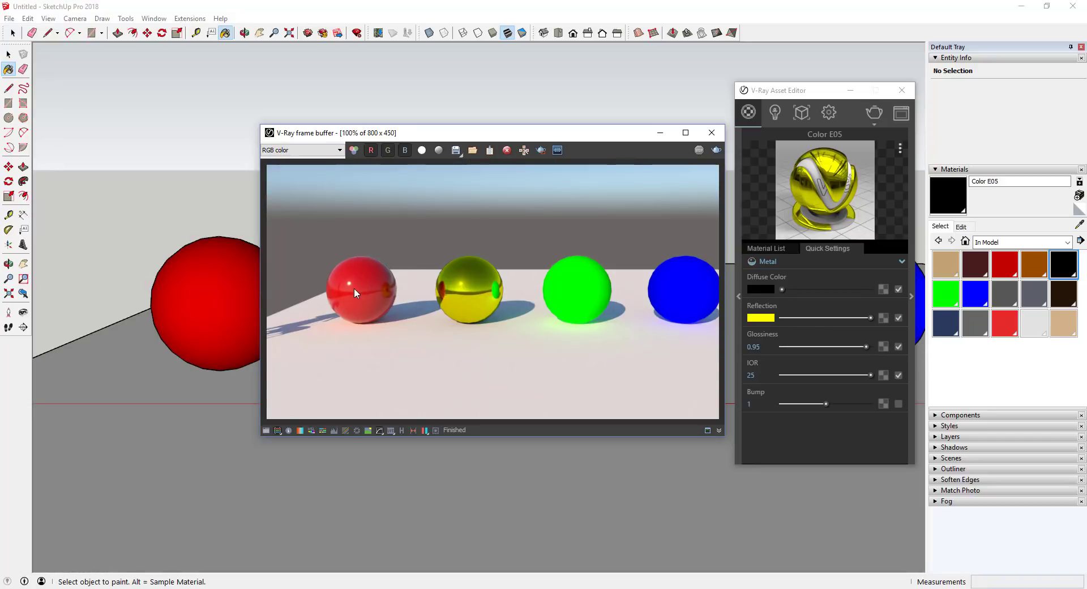
{"action": "left_click", "coordinate": [796, 376]}
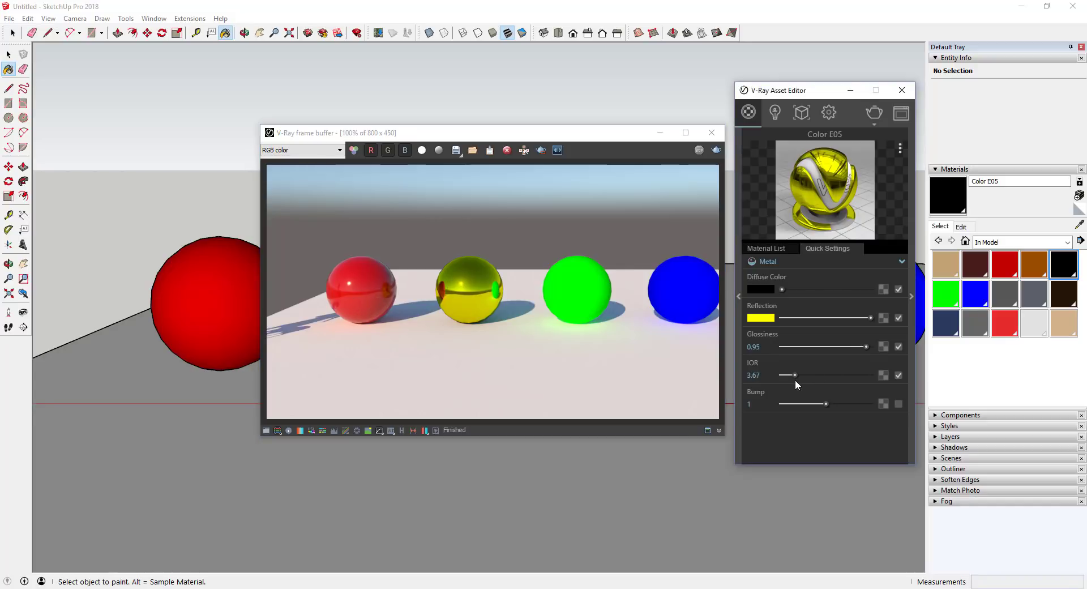
{"action": "left_click", "coordinate": [831, 375]}
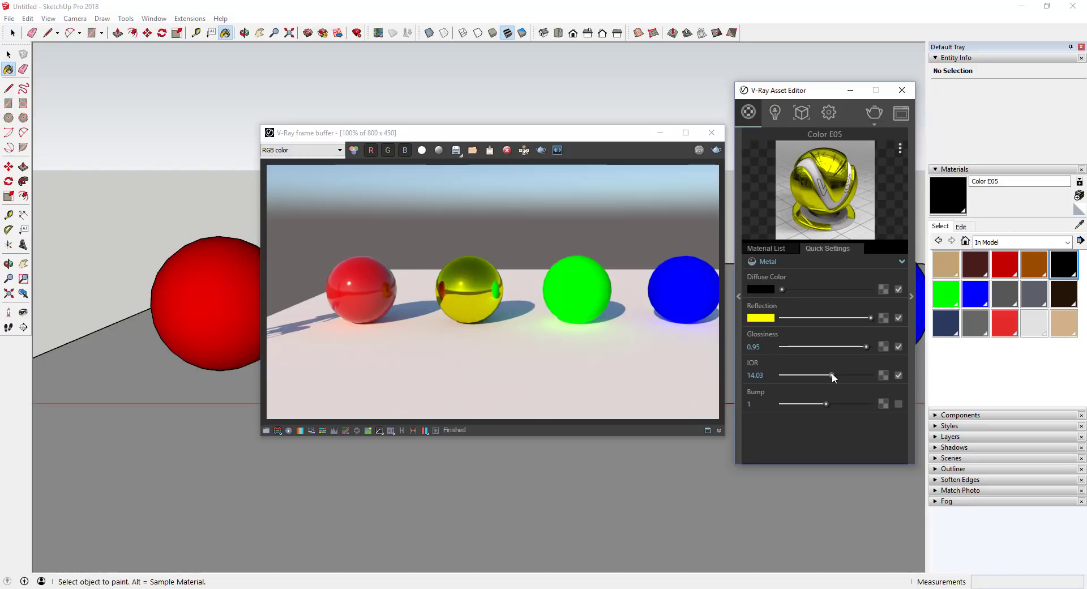
{"action": "left_click_drag", "start_coordinate": [831, 375], "coordinate": [879, 374]}
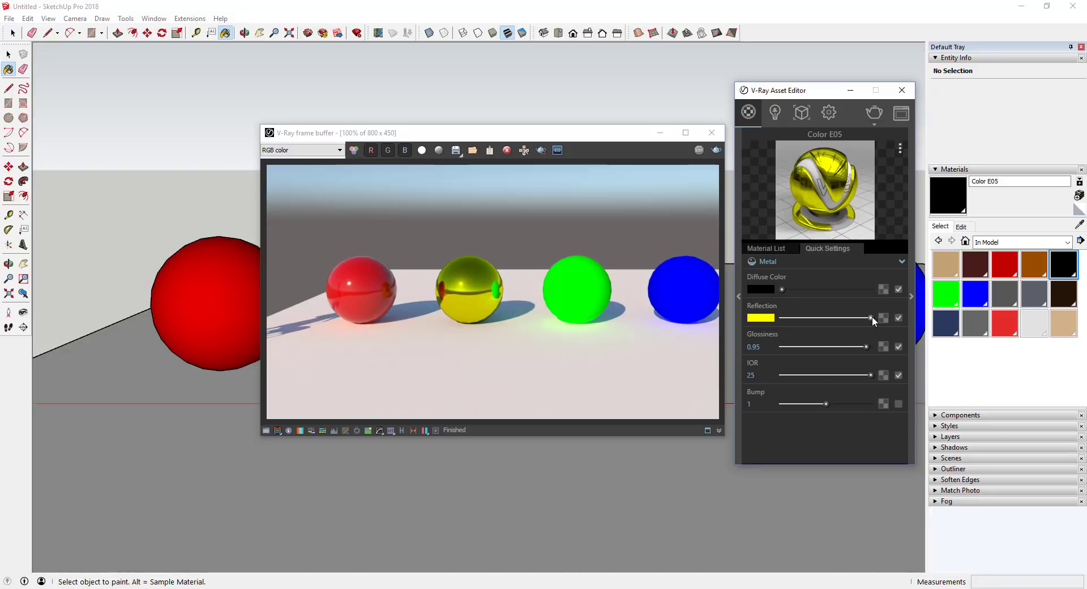
{"action": "left_click_drag", "start_coordinate": [786, 288], "coordinate": [823, 288]}
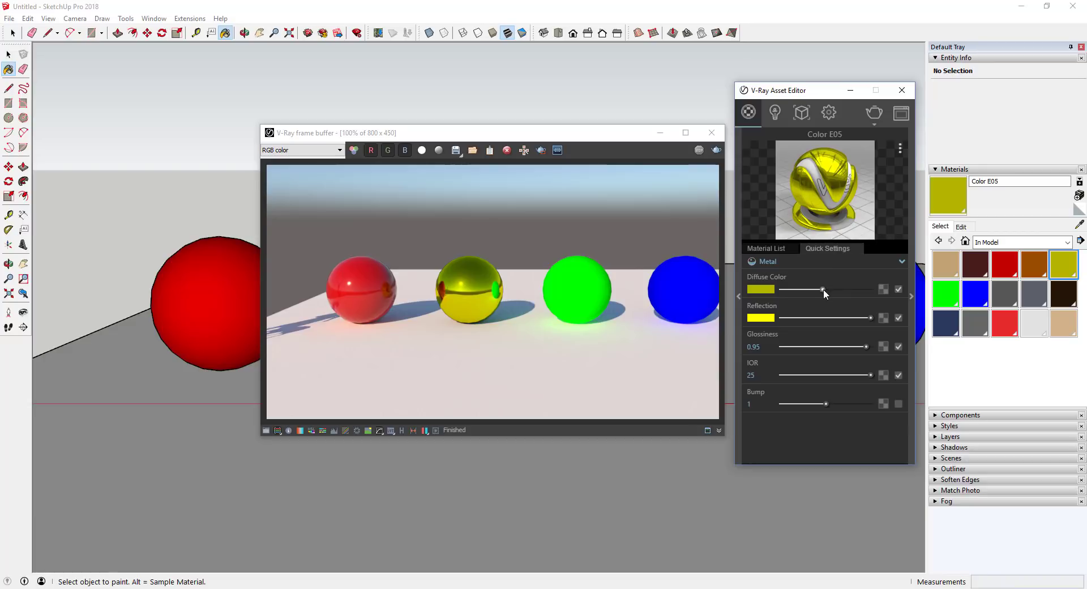
{"action": "left_click_drag", "start_coordinate": [823, 289], "coordinate": [776, 294]}
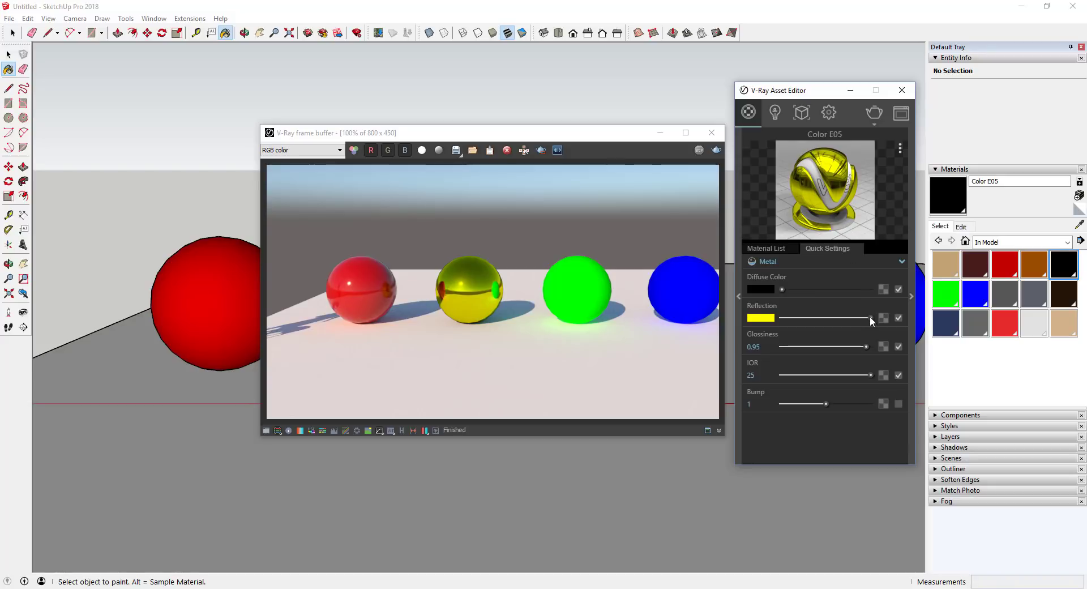
{"action": "left_click_drag", "start_coordinate": [871, 320], "coordinate": [895, 310]}
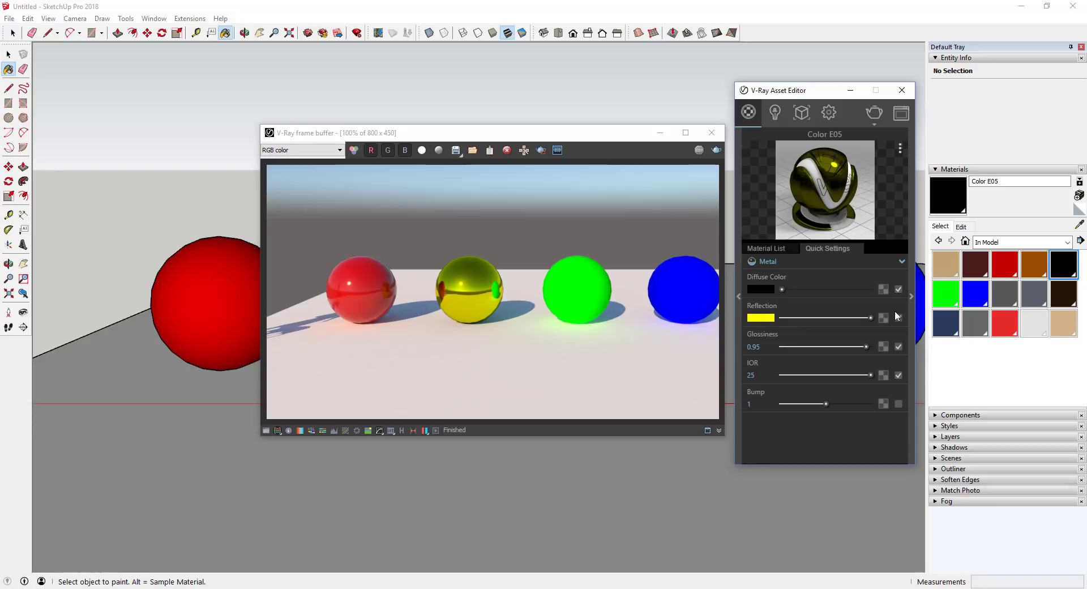
{"action": "left_click", "coordinate": [503, 140]}
Sample the green sphere's Color G05 material and change its type to Plastic.
{"action": "left_click_drag", "start_coordinate": [502, 140], "coordinate": [363, 162]}
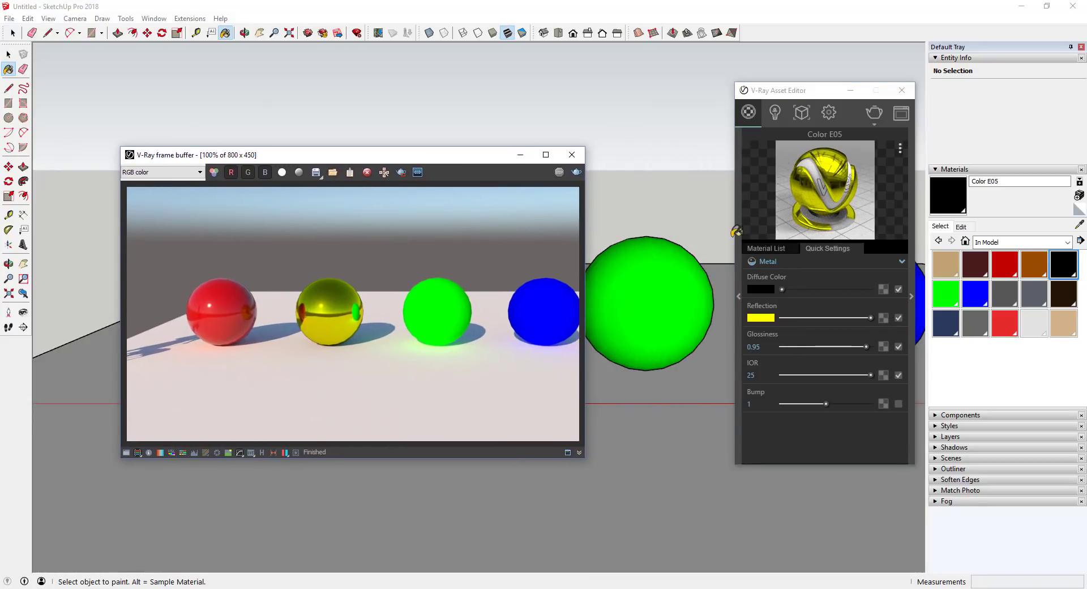
{"action": "left_click", "coordinate": [1080, 225]}
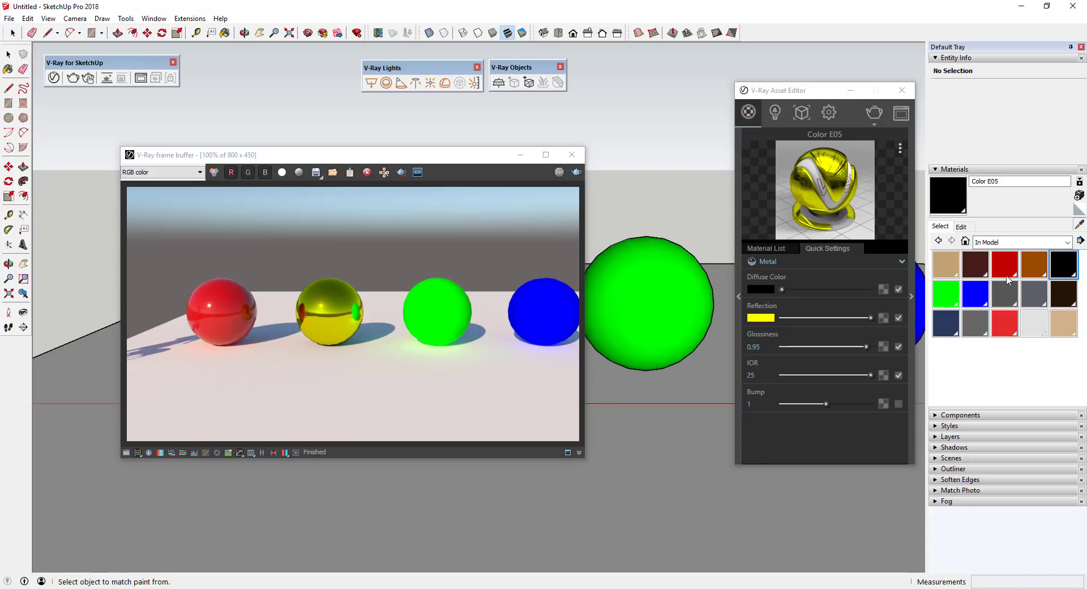
{"action": "left_click", "coordinate": [659, 288]}
{"action": "left_click", "coordinate": [897, 262]}
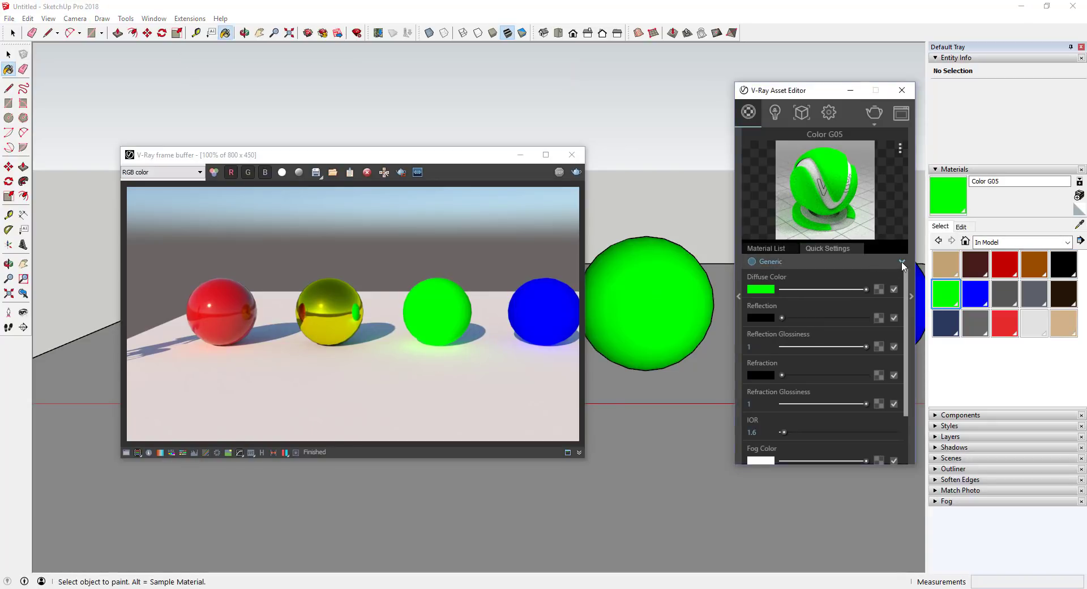
{"action": "left_click", "coordinate": [774, 305]}
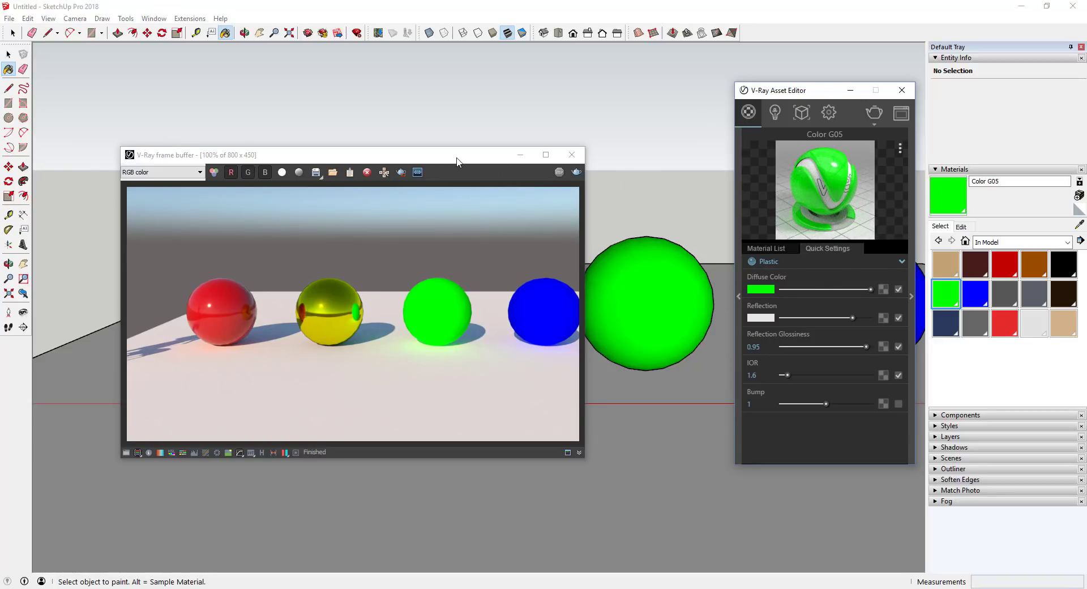
Make the frame buffer wider and shorter, and sample the red sphere's paint material.
{"action": "left_click_drag", "start_coordinate": [458, 162], "coordinate": [370, 18]}
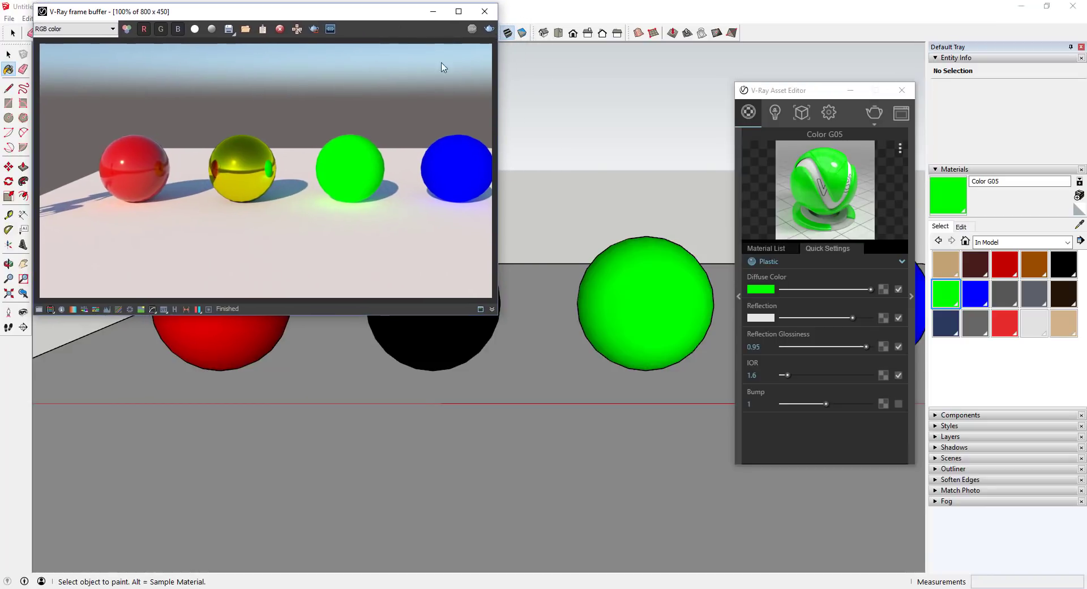
{"action": "left_click_drag", "start_coordinate": [498, 315], "coordinate": [622, 224]}
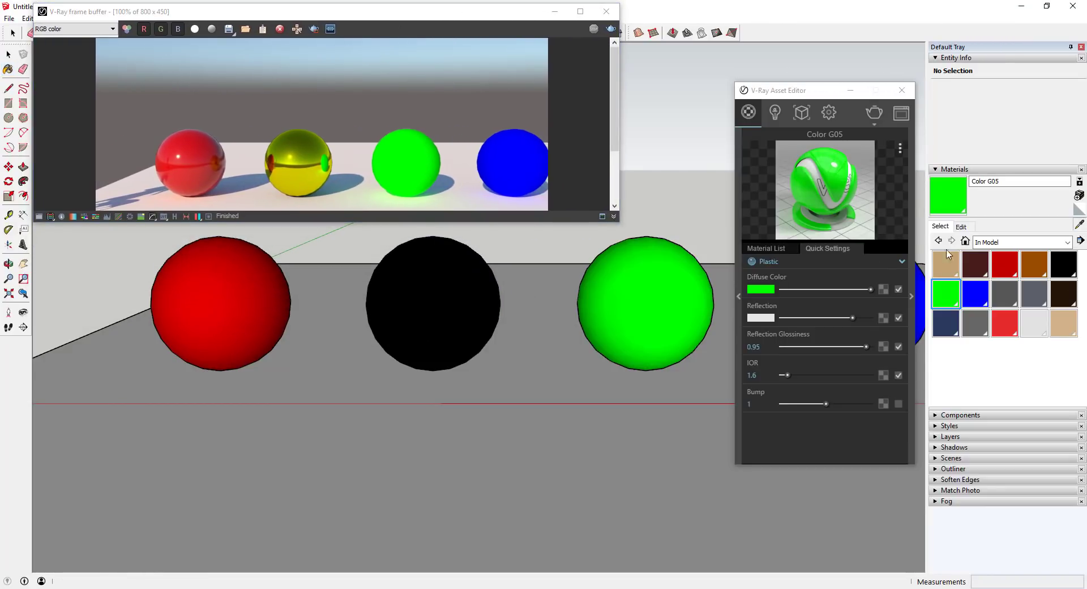
{"action": "key", "text": "b"}
{"action": "left_click", "coordinate": [240, 278], "text": "alt"}
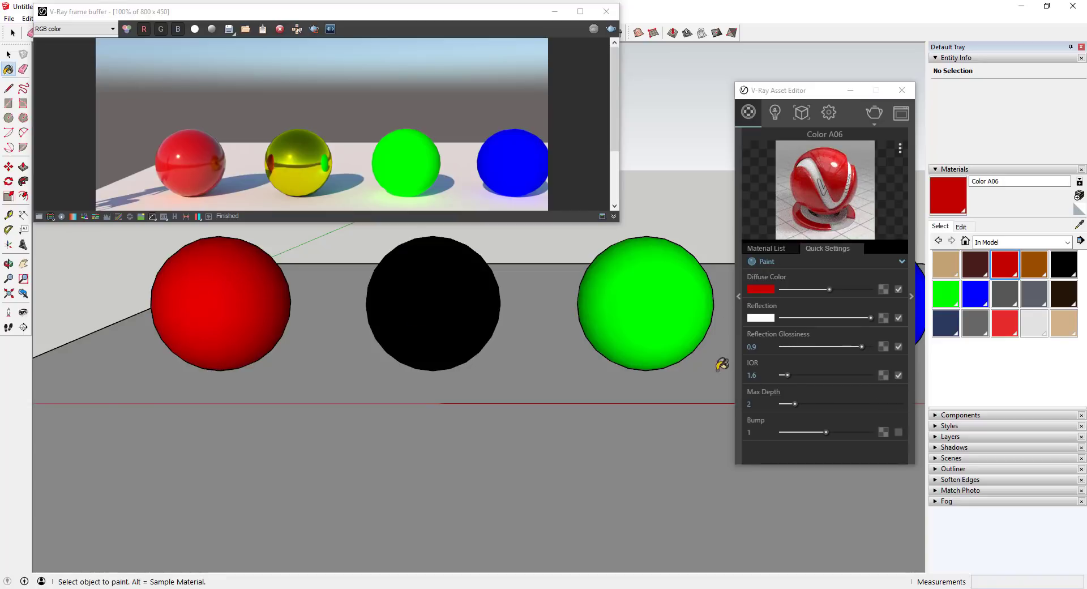
Re-sample the red and green sphere materials, ending on green, and render again.
{"action": "left_click", "coordinate": [1080, 226]}
{"action": "left_click", "coordinate": [640, 291]}
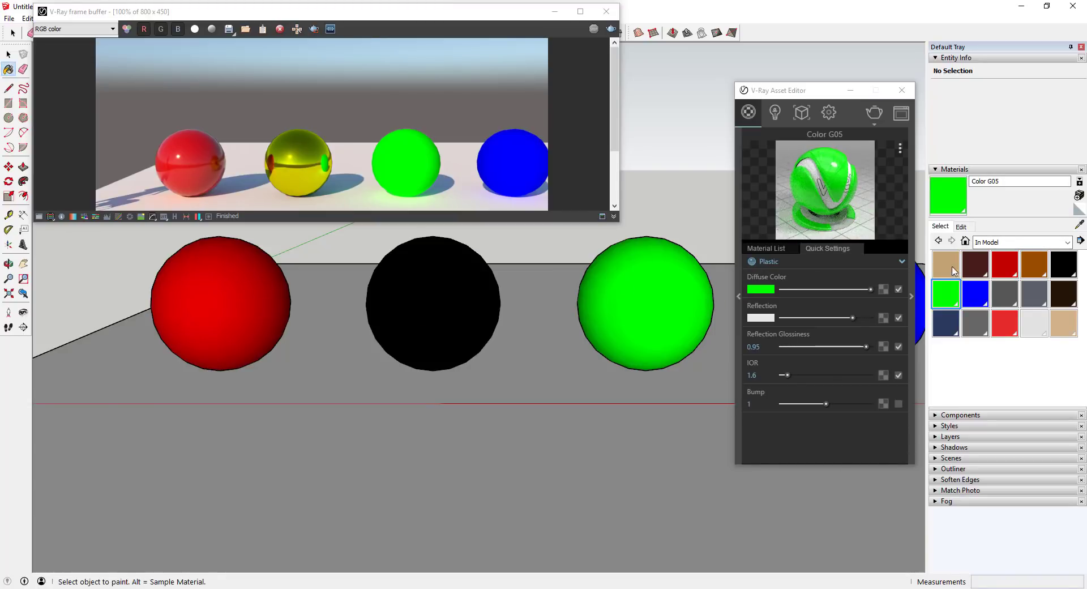
{"action": "left_click", "coordinate": [1080, 226]}
{"action": "left_click", "coordinate": [236, 287]}
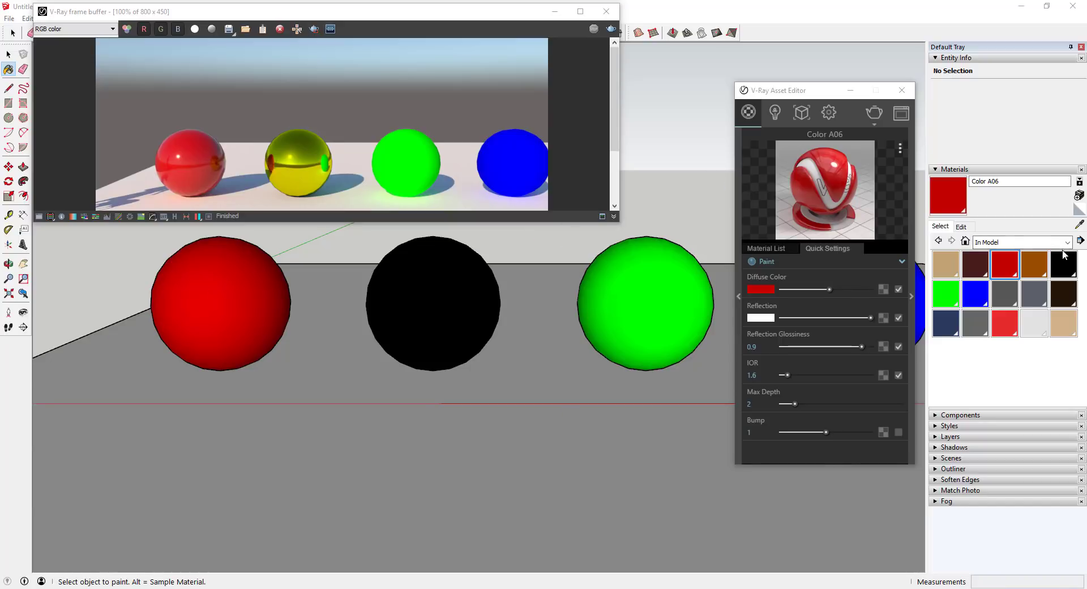
{"action": "left_click", "coordinate": [640, 294], "text": "alt"}
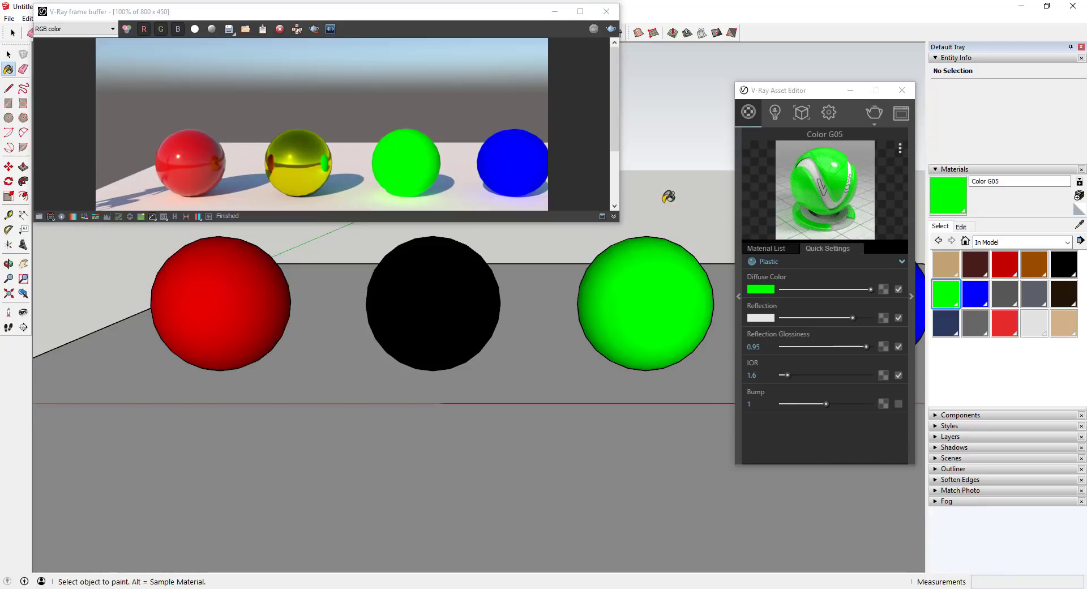
{"action": "left_click", "coordinate": [611, 29]}
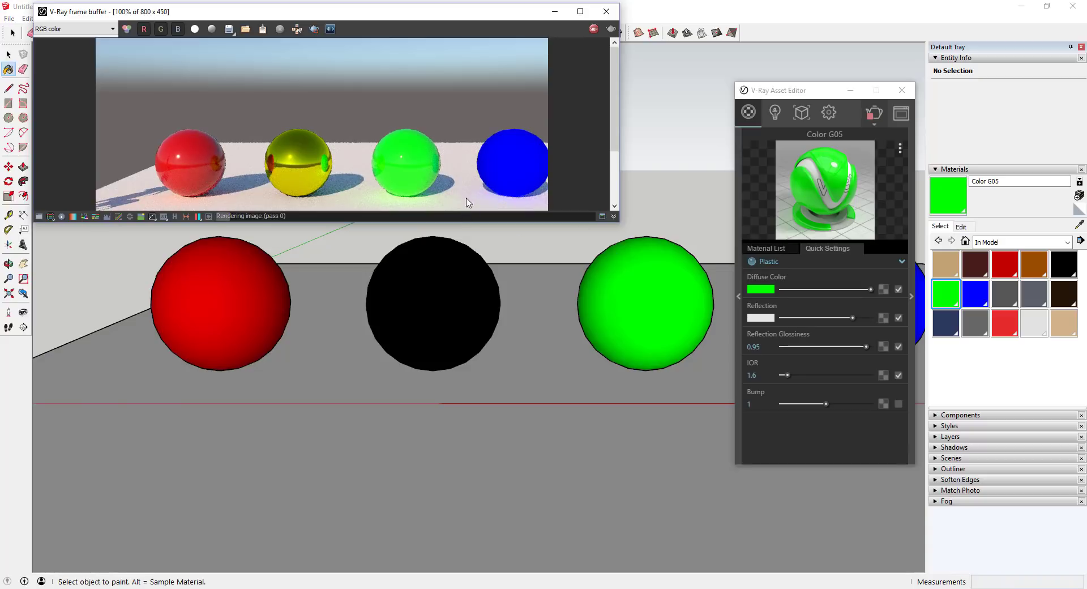
Zoom into the render, then darken the green plastic's diffuse colour and restore full brightness.
{"action": "scroll", "coordinate": [414, 172], "scroll_direction": "up", "scroll_amount": 2}
{"action": "scroll", "coordinate": [412, 164], "scroll_direction": "down", "scroll_amount": 1}
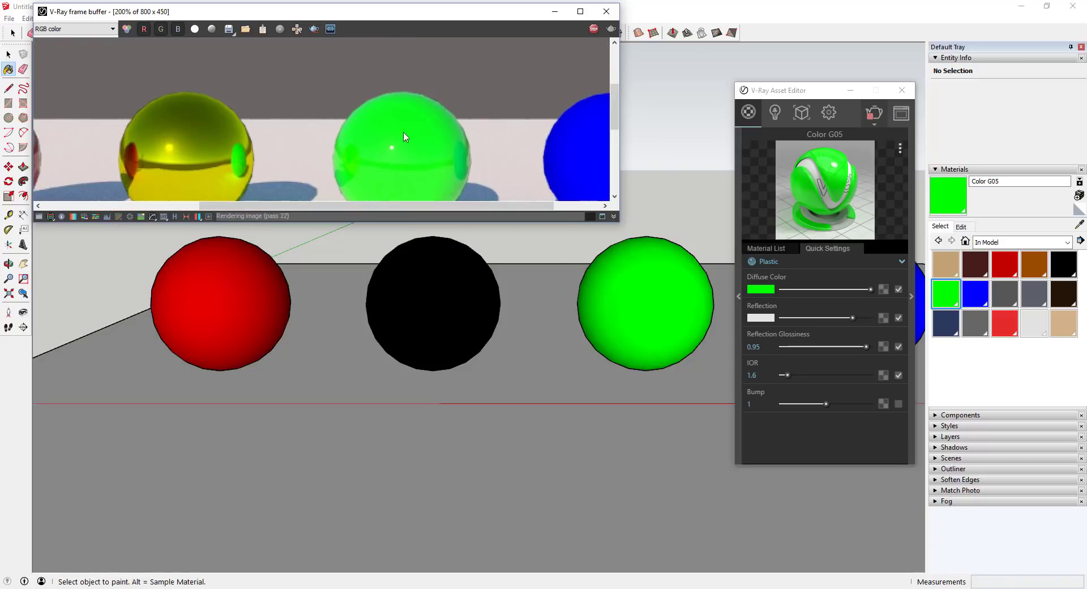
{"action": "scroll", "coordinate": [405, 137], "scroll_direction": "down", "scroll_amount": 1}
{"action": "scroll", "coordinate": [400, 144], "scroll_direction": "up", "scroll_amount": 1}
{"action": "scroll", "coordinate": [413, 144], "scroll_direction": "down", "scroll_amount": 1}
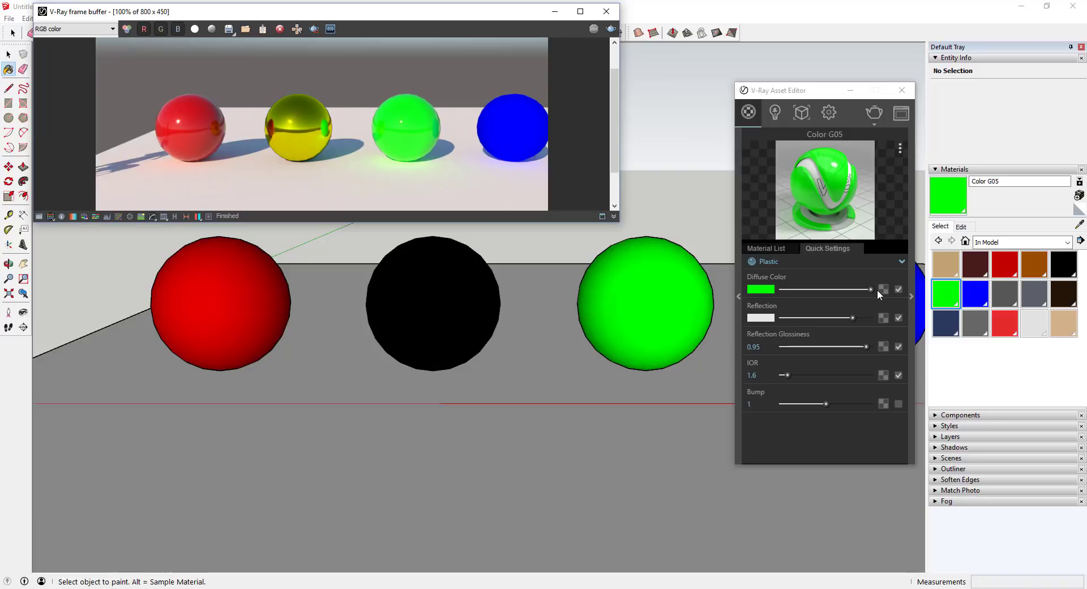
{"action": "left_click_drag", "start_coordinate": [872, 290], "coordinate": [794, 290]}
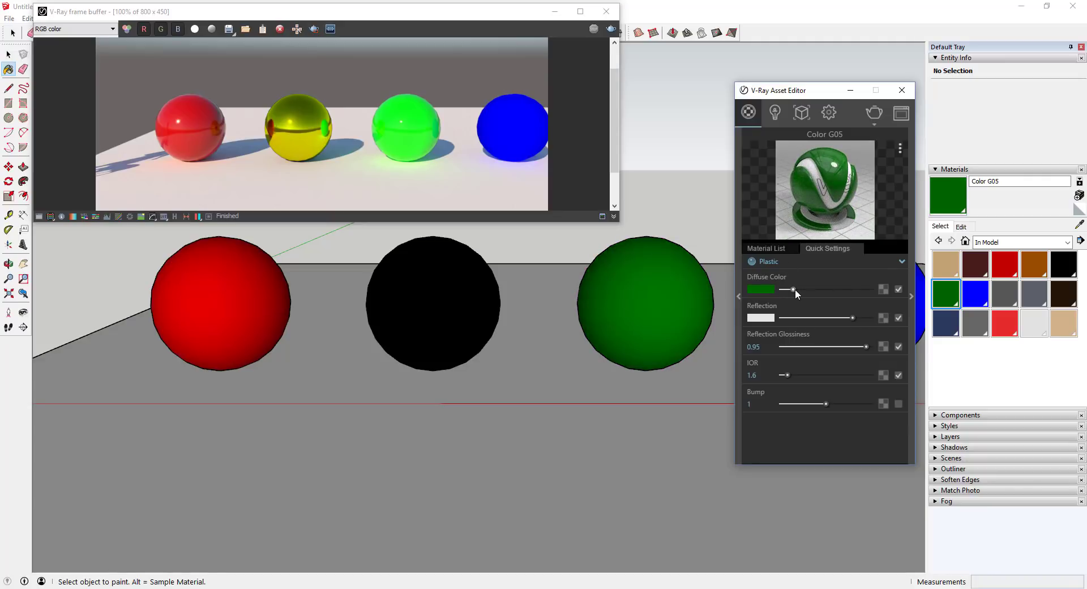
{"action": "left_click_drag", "start_coordinate": [796, 289], "coordinate": [830, 288]}
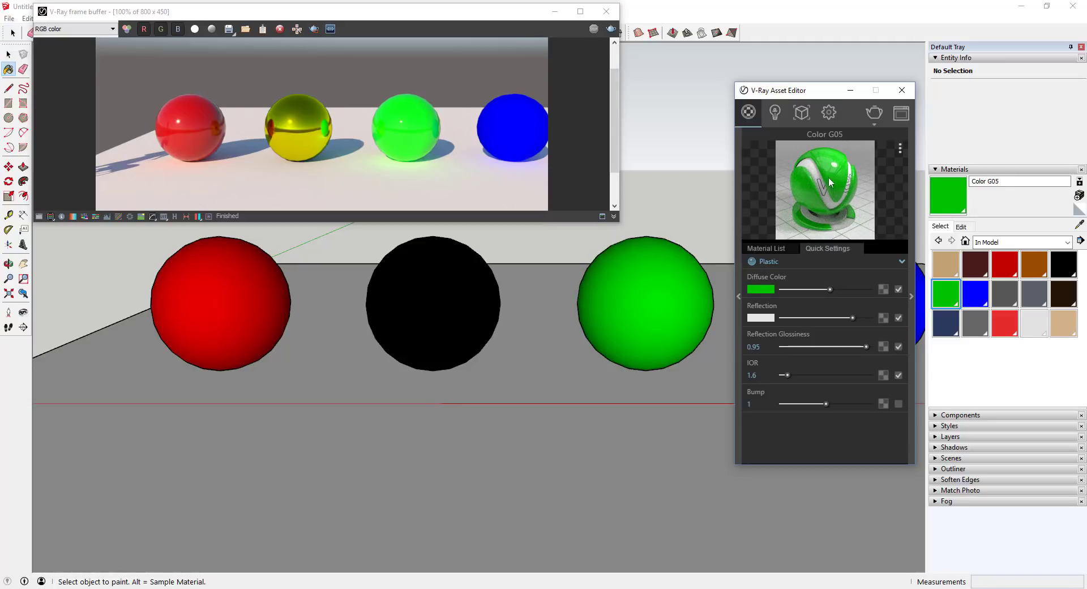
{"action": "left_click_drag", "start_coordinate": [880, 293], "coordinate": [878, 292]}
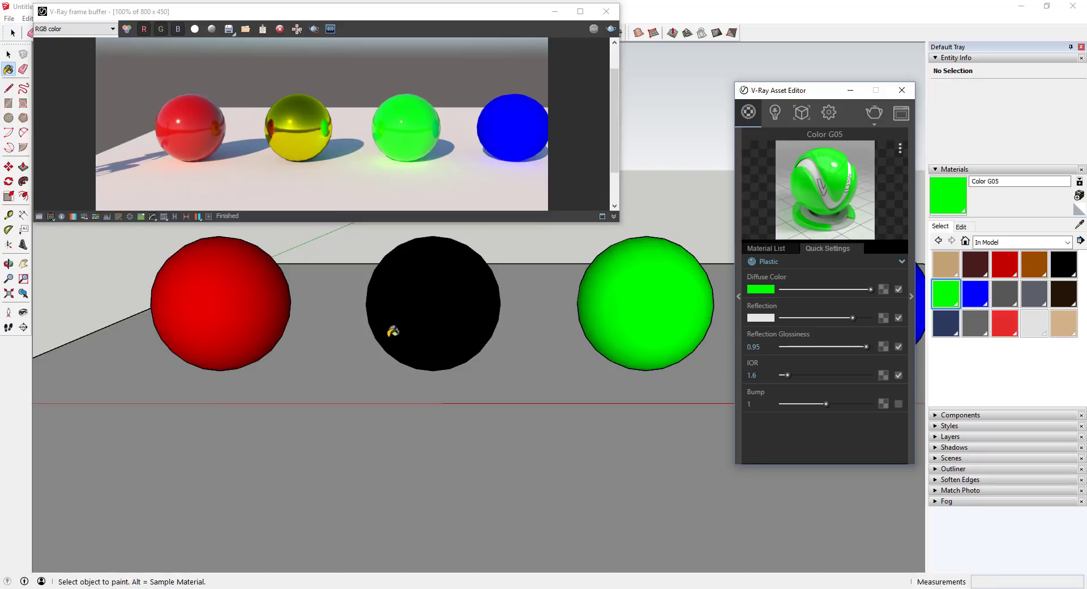
Bring the blue sphere into view, sample its Color I05 material, and make it Glass.
{"action": "key", "text": "shift"}
{"action": "middle_click_drag", "start_coordinate": [638, 294], "coordinate": [494, 304], "text": "shift"}
{"action": "scroll", "coordinate": [461, 292], "scroll_direction": "down", "scroll_amount": 2}
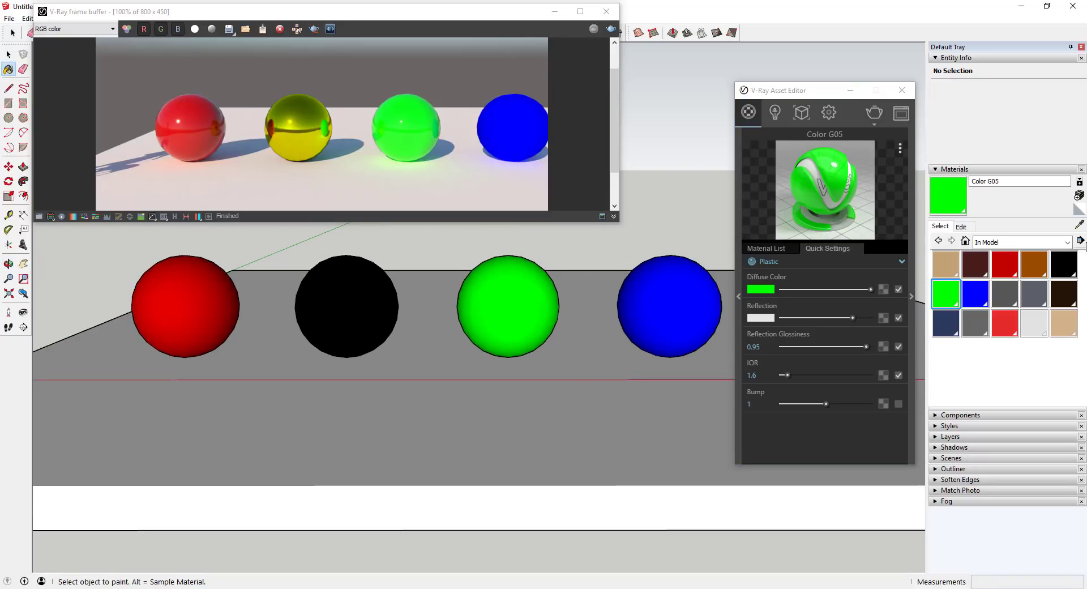
{"action": "left_click", "coordinate": [1080, 225]}
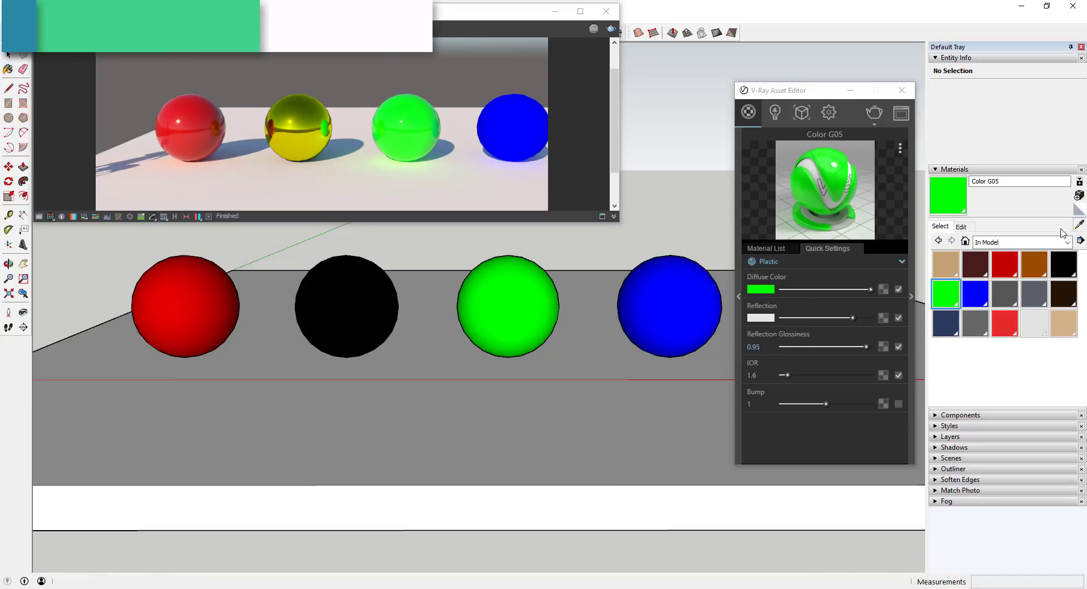
{"action": "left_click", "coordinate": [661, 312]}
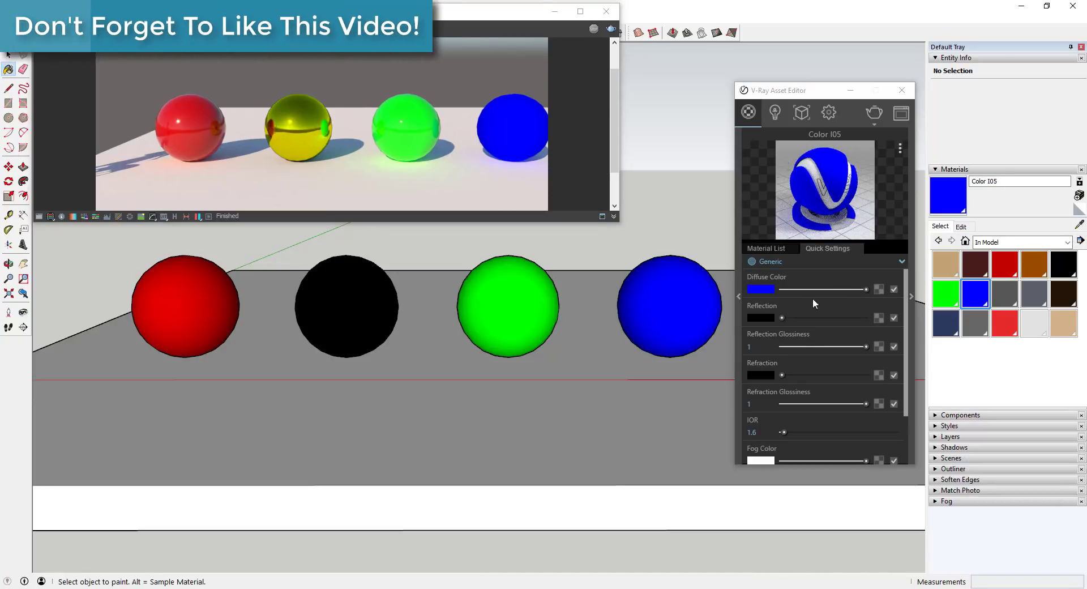
{"action": "left_click", "coordinate": [902, 260]}
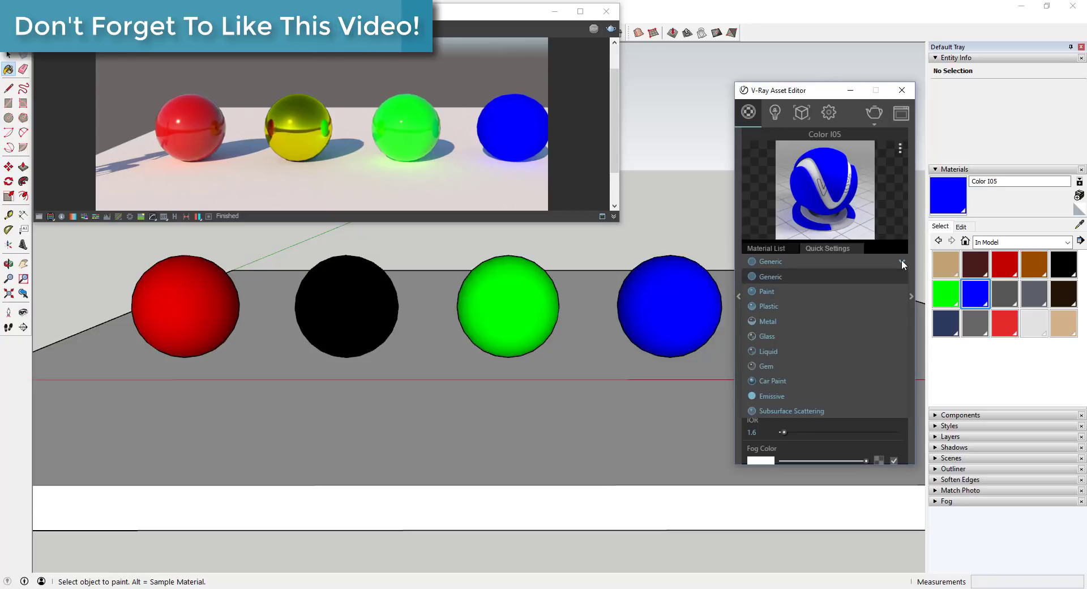
{"action": "left_click", "coordinate": [773, 337]}
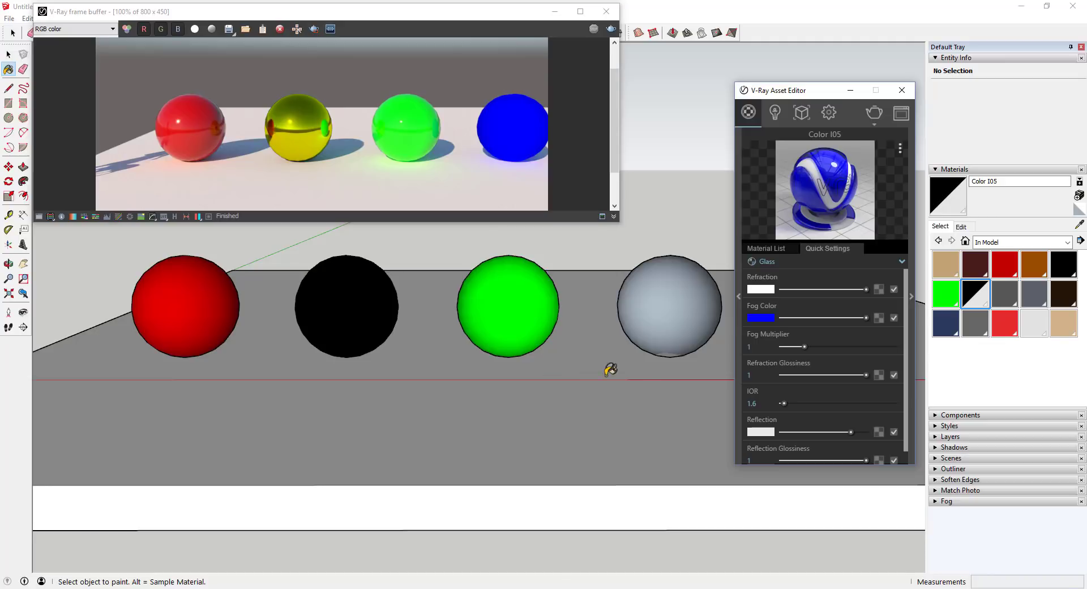
Re-render from a low view along the row of spheres and make the frame buffer taller.
{"action": "left_click", "coordinate": [614, 29]}
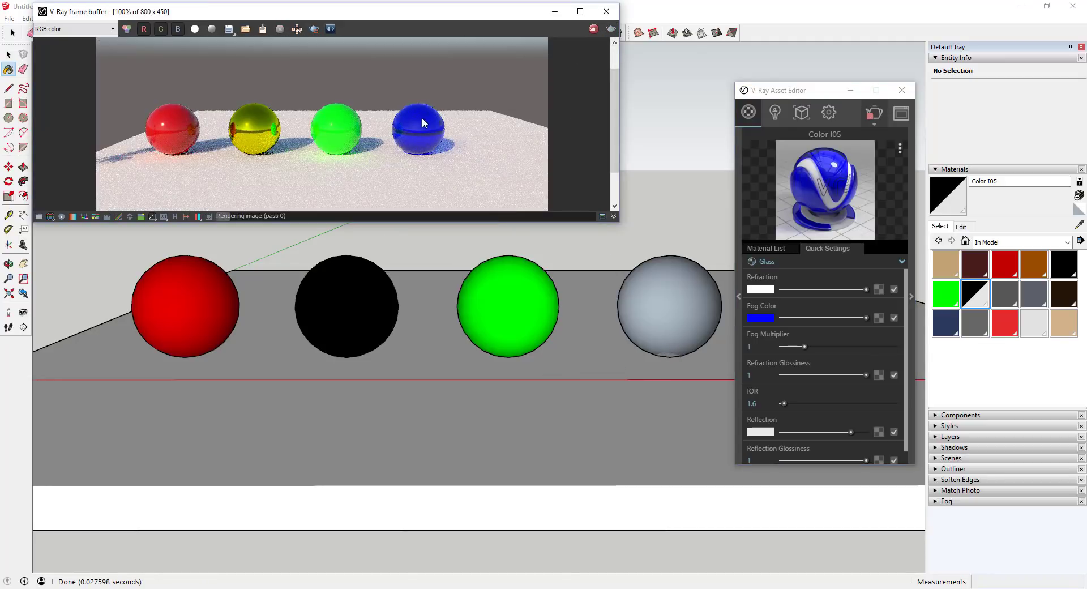
{"action": "left_click", "coordinate": [594, 32]}
{"action": "mouse_move", "coordinate": [687, 284]}
{"action": "middle_mouse_down"}
{"action": "mouse_move", "coordinate": [578, 296]}
{"action": "mouse_move", "coordinate": [264, 257]}
{"action": "mouse_move", "coordinate": [230, 243]}
{"action": "middle_mouse_up"}
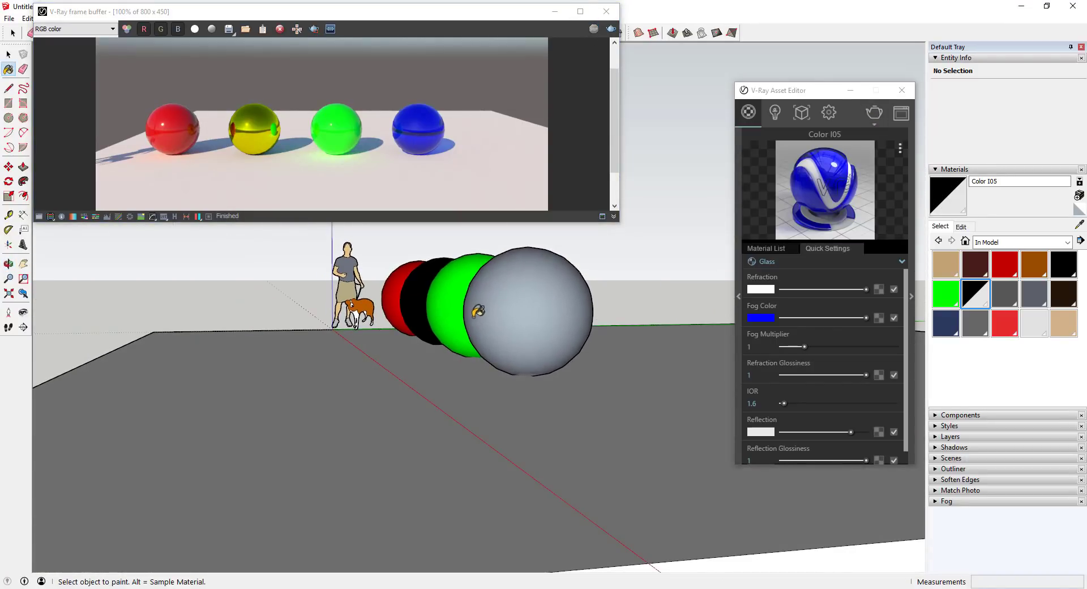
{"action": "scroll", "coordinate": [590, 294], "scroll_direction": "up", "scroll_amount": 3}
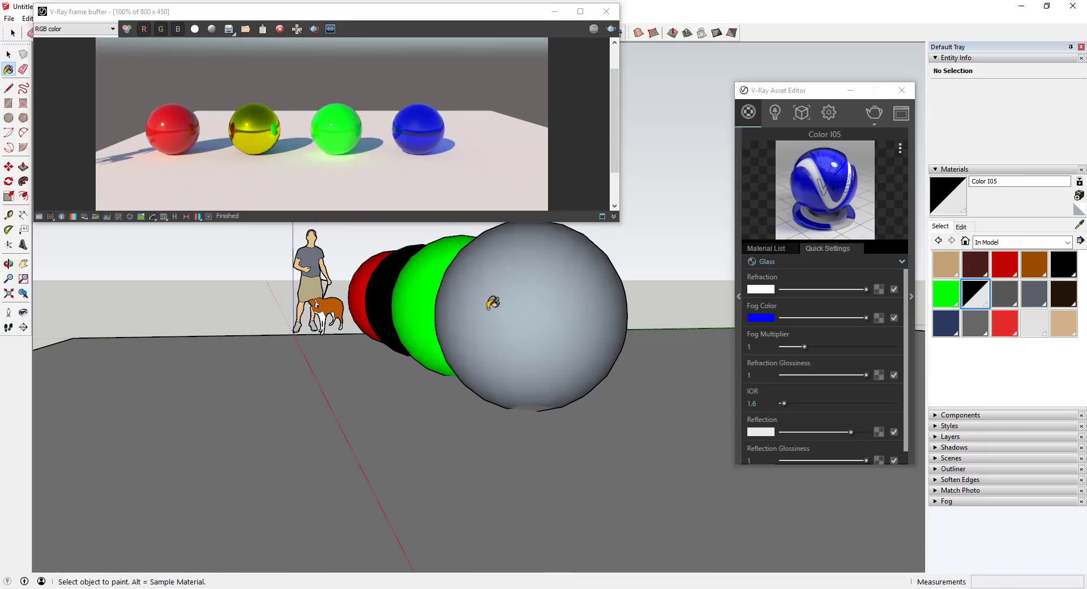
{"action": "mouse_move", "coordinate": [494, 305]}
{"action": "middle_mouse_down"}
{"action": "mouse_move", "coordinate": [462, 365]}
{"action": "mouse_move", "coordinate": [481, 372]}
{"action": "middle_mouse_up"}
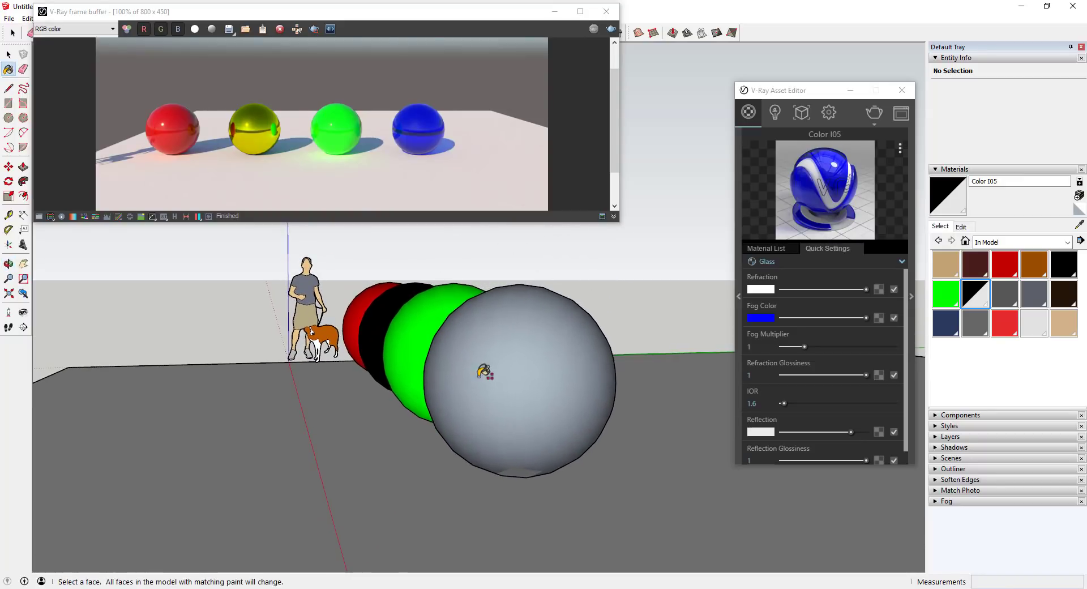
{"action": "left_click", "coordinate": [611, 29]}
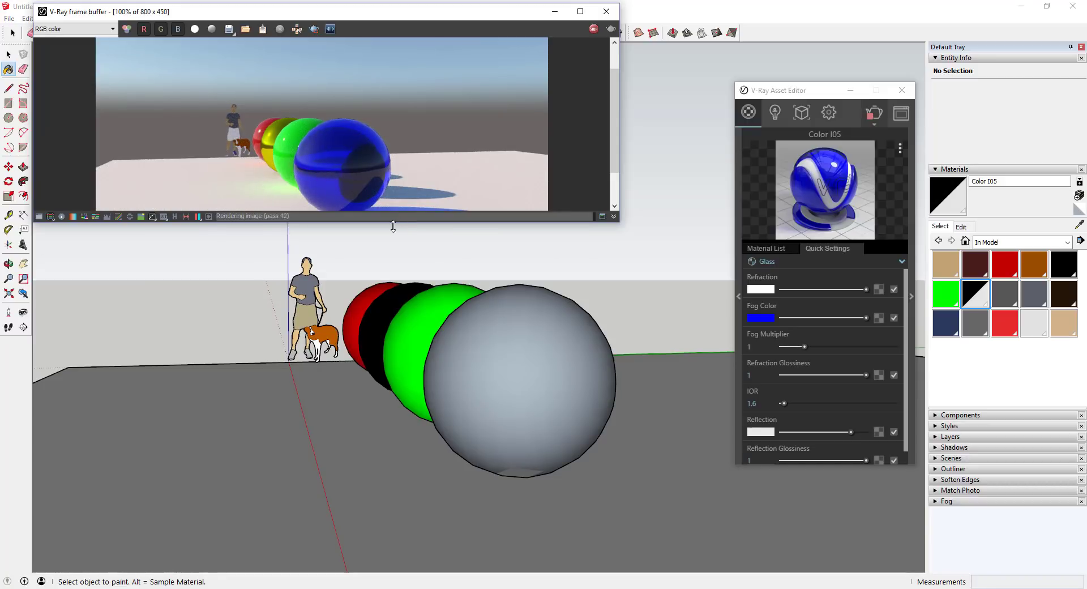
{"action": "left_click_drag", "start_coordinate": [393, 221], "coordinate": [395, 265]}
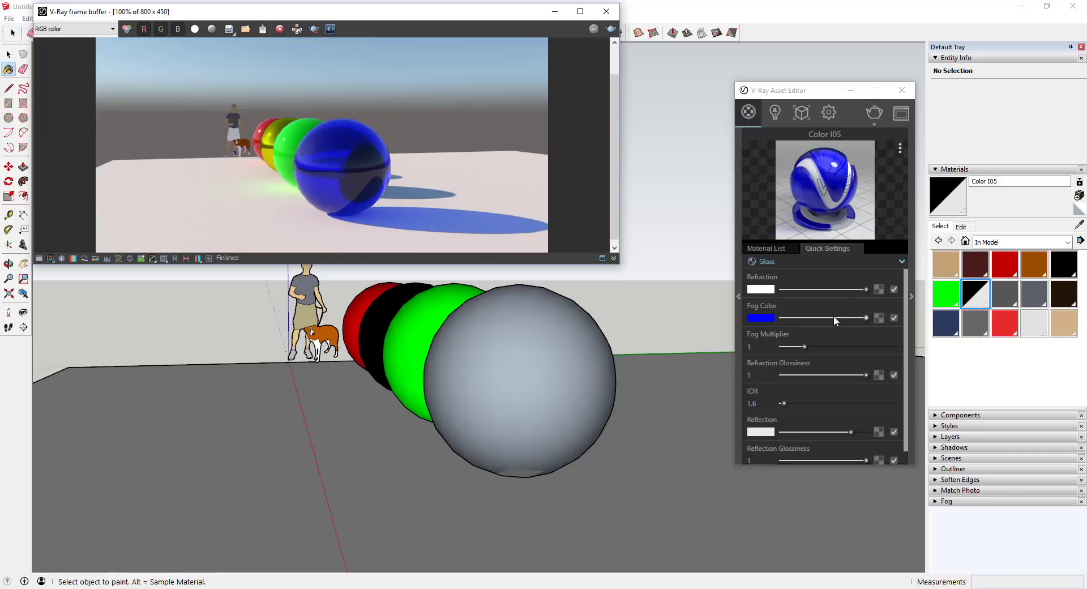
Adjust the glass refraction and lower its fog multiplier to 0.943.
{"action": "mouse_move", "coordinate": [867, 289]}
{"action": "left_mouse_down"}
{"action": "mouse_move", "coordinate": [808, 292]}
{"action": "mouse_move", "coordinate": [867, 289]}
{"action": "left_mouse_up"}
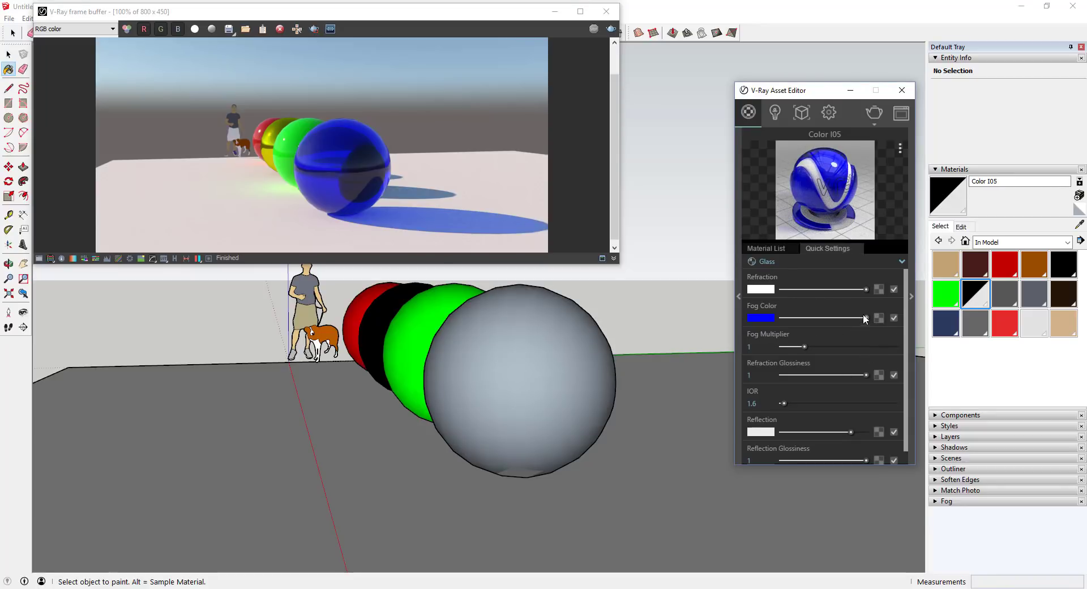
{"action": "scroll", "coordinate": [811, 327], "scroll_direction": "down", "scroll_amount": 1}
{"action": "left_click_drag", "start_coordinate": [807, 315], "coordinate": [804, 315]}
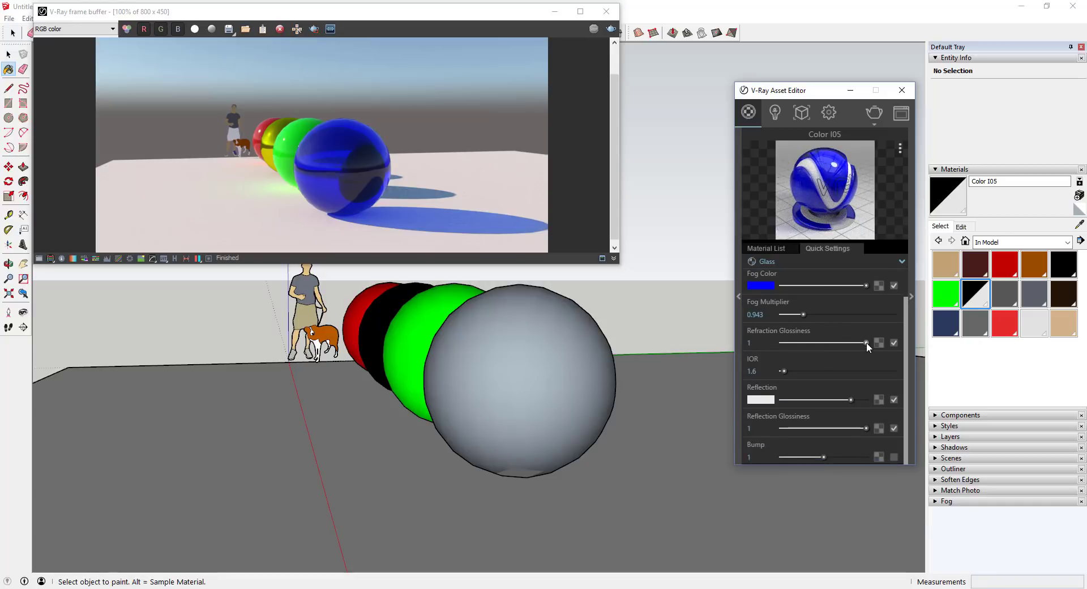
Try blurrier refraction and 0.4 reflection glossiness, then restore both glossiness values to 1.
{"action": "left_click_drag", "start_coordinate": [867, 342], "coordinate": [786, 341]}
{"action": "left_click_drag", "start_coordinate": [786, 342], "coordinate": [875, 342]}
{"action": "left_click_drag", "start_coordinate": [866, 428], "coordinate": [815, 428]}
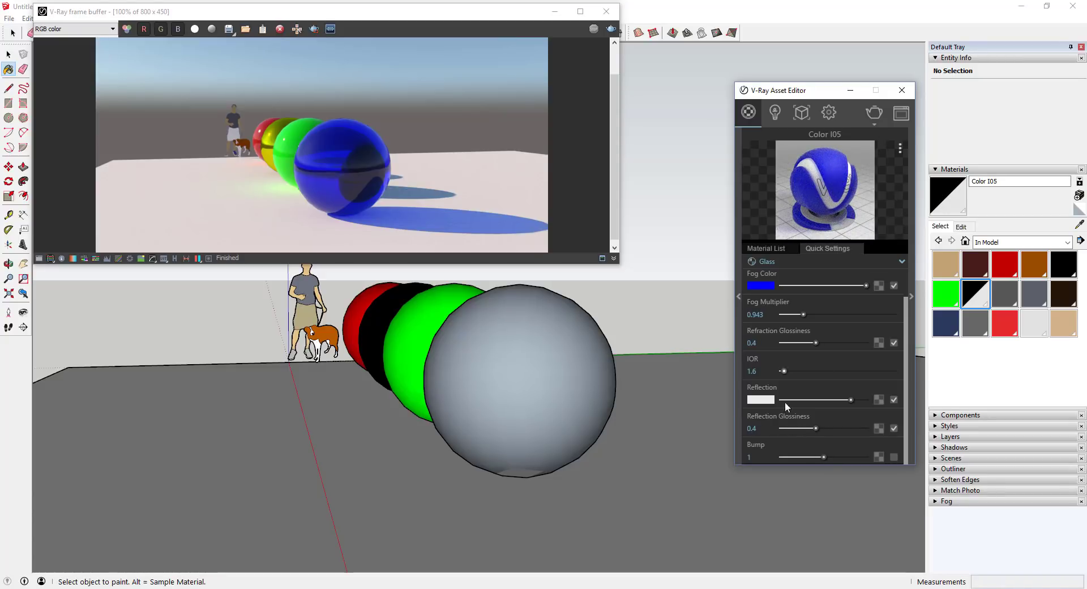
{"action": "left_click_drag", "start_coordinate": [817, 428], "coordinate": [881, 427]}
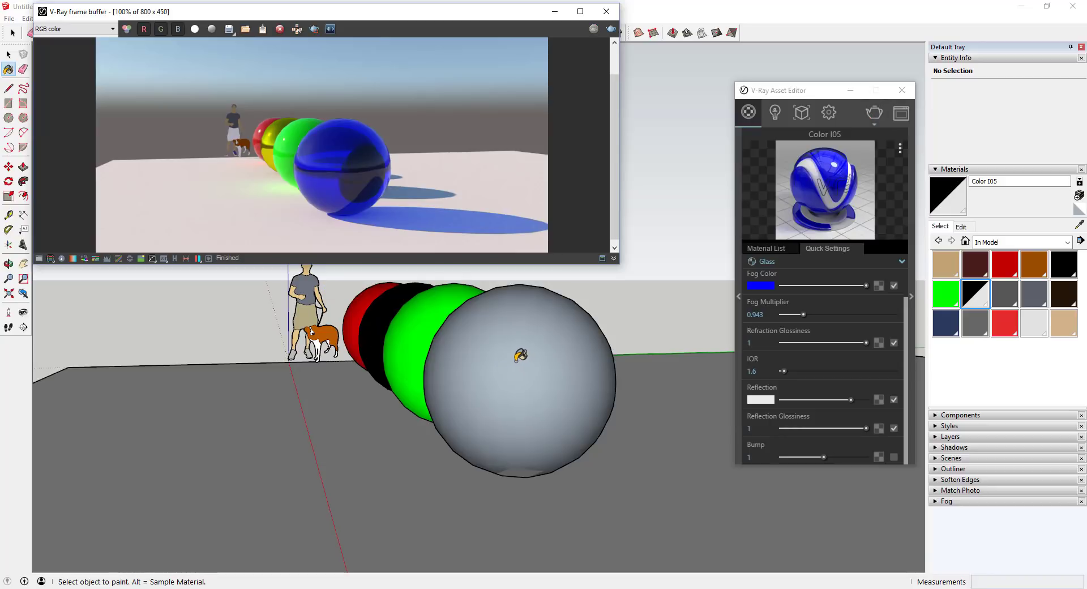
{"action": "middle_click_drag", "start_coordinate": [517, 357], "coordinate": [487, 341]}
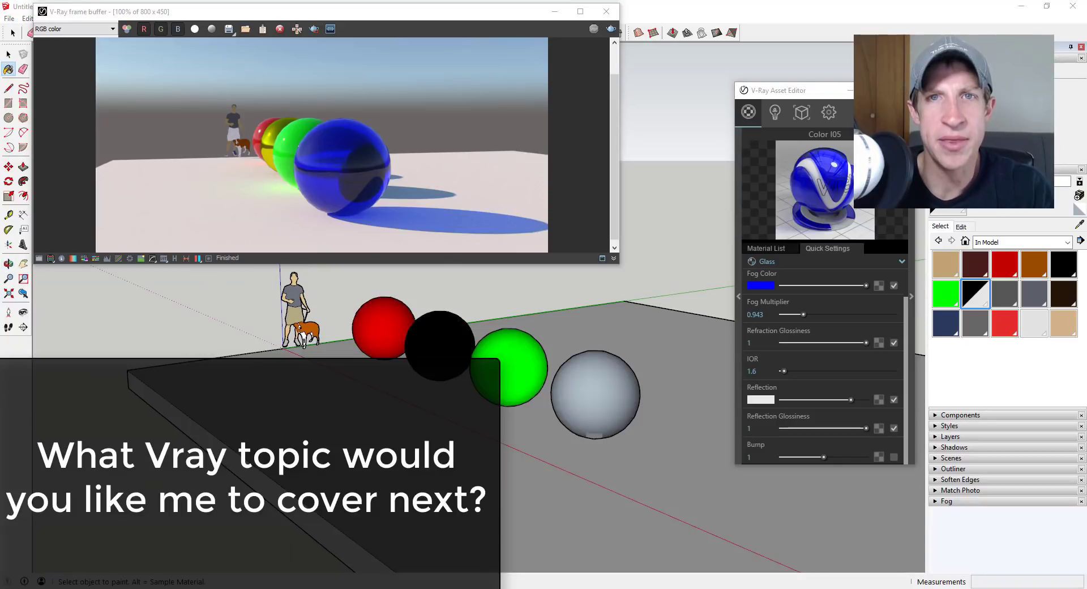